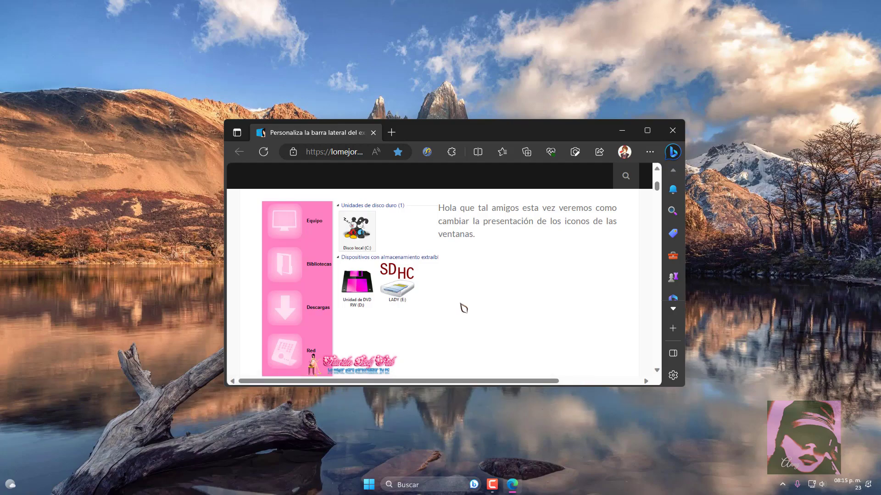
Download the 64-bit version of Findexer from the blog article.
{"action": "scroll", "coordinate": [468, 306], "scroll_direction": "down", "scroll_amount": 8}
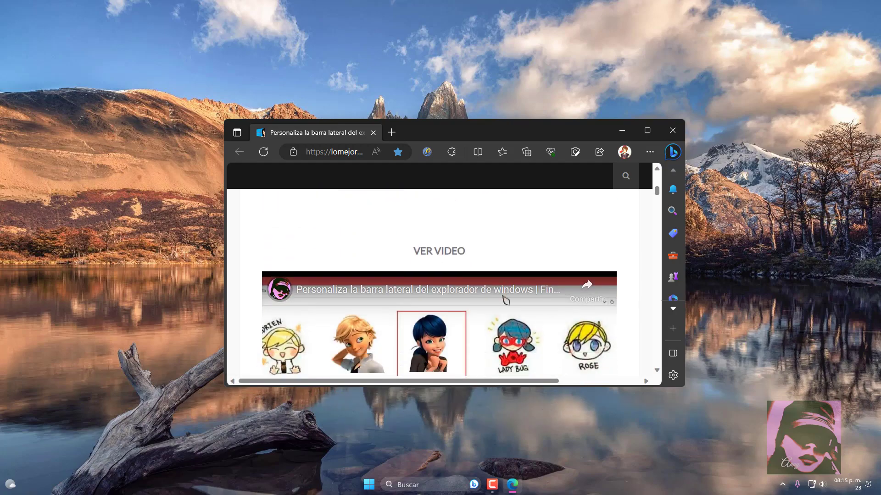
{"action": "scroll", "coordinate": [550, 317], "scroll_direction": "down", "scroll_amount": 5}
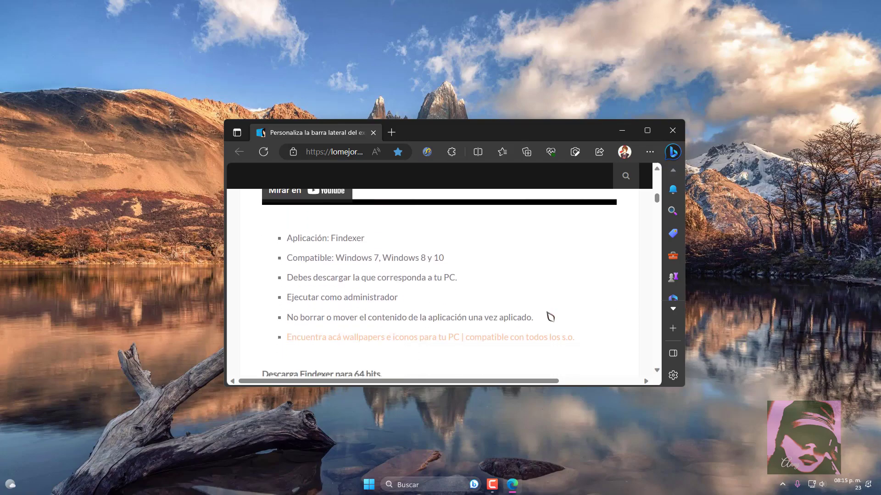
{"action": "scroll", "coordinate": [550, 317], "scroll_direction": "down", "scroll_amount": 4}
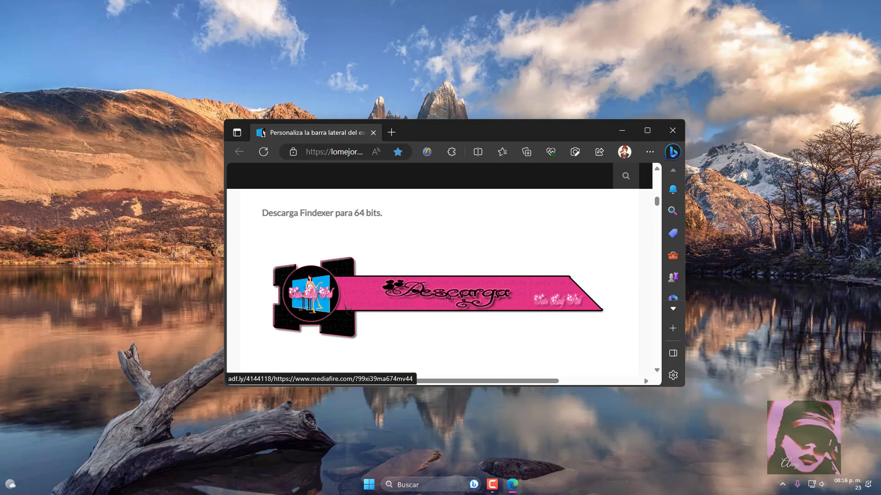
{"action": "scroll", "coordinate": [435, 303], "scroll_direction": "down", "scroll_amount": 3}
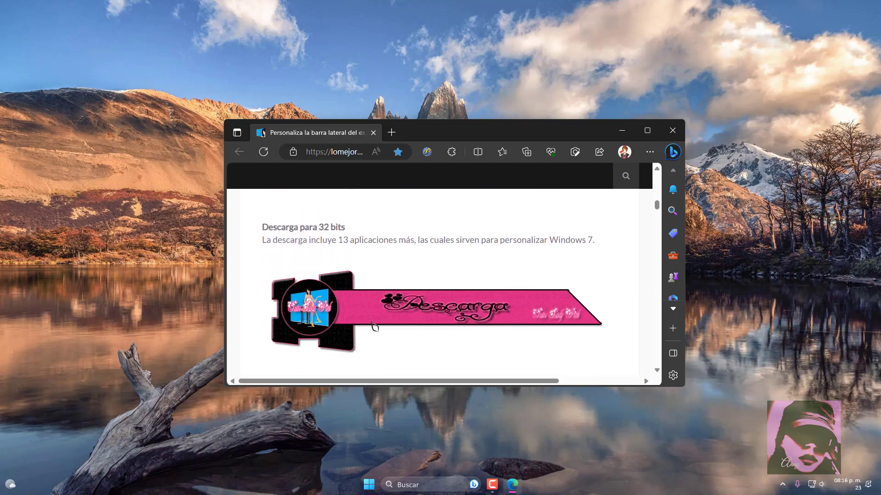
{"action": "scroll", "coordinate": [591, 302], "scroll_direction": "up", "scroll_amount": 3}
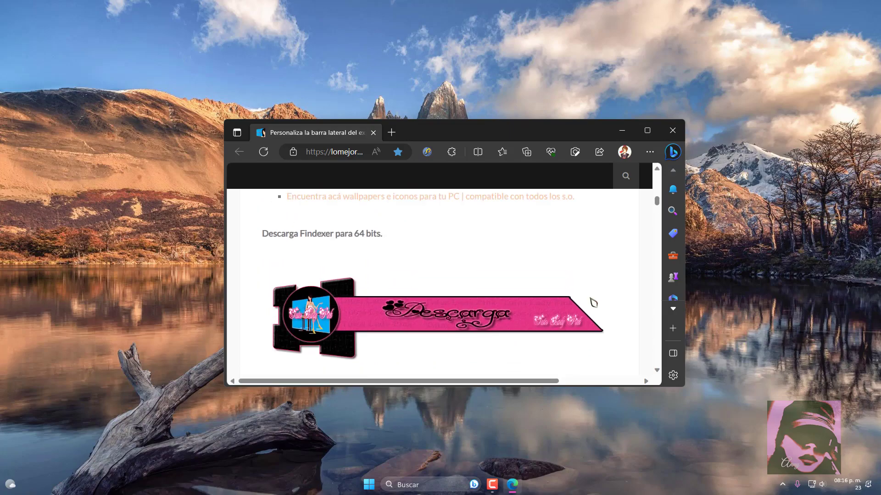
{"action": "scroll", "coordinate": [591, 302], "scroll_direction": "down", "scroll_amount": 2}
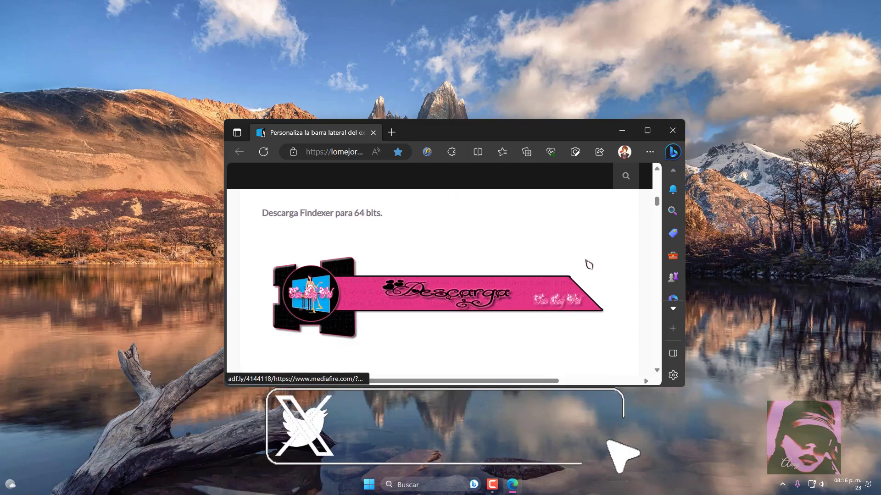
{"action": "left_click", "coordinate": [457, 296]}
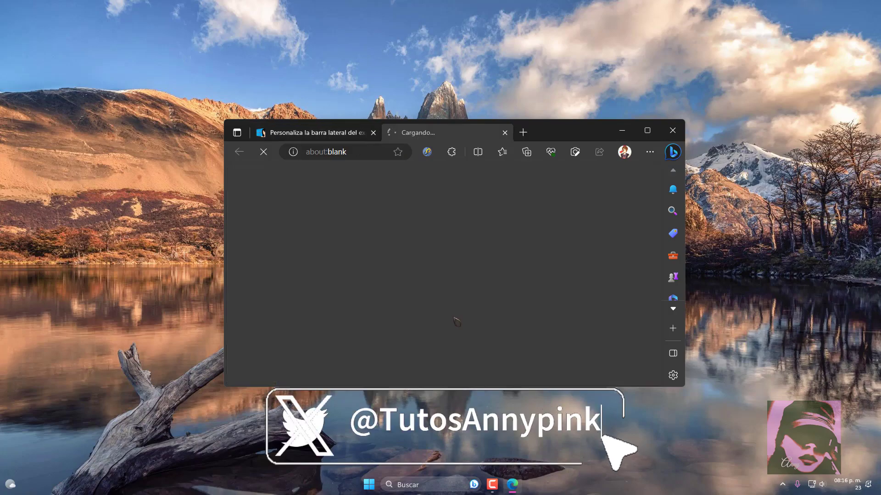
{"action": "scroll", "coordinate": [562, 295], "scroll_direction": "down", "scroll_amount": 3}
{"action": "left_click", "coordinate": [458, 314]}
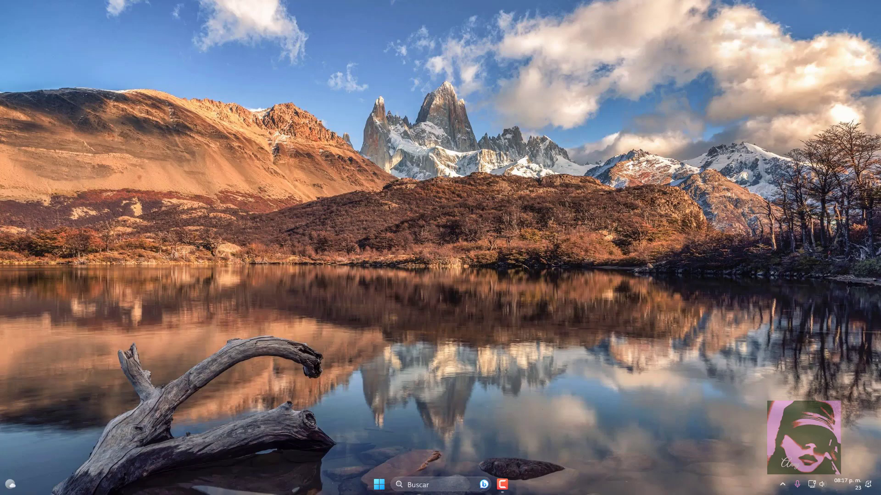
Extract the FX-x64 zip archive in the Descargas folder to its default FX-x64 destination folder.
{"action": "key", "text": "super+e"}
{"action": "left_click", "coordinate": [355, 253]}
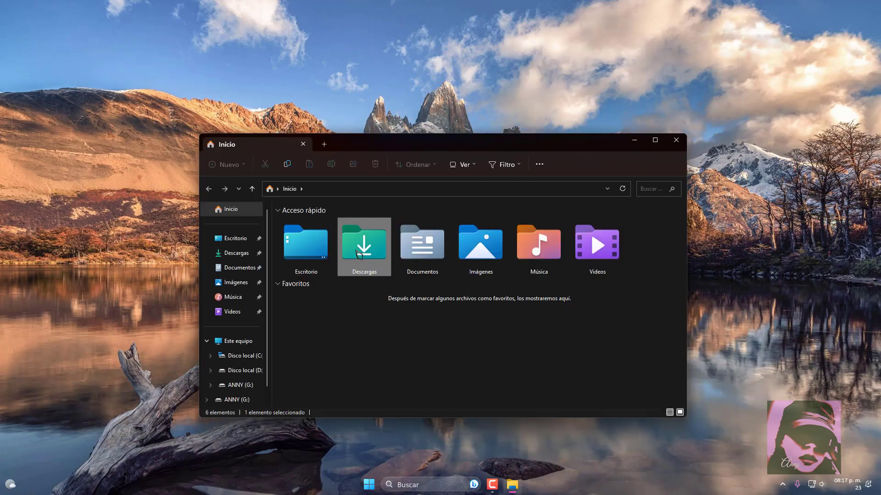
{"action": "double_click", "coordinate": [356, 251]}
{"action": "left_click", "coordinate": [341, 273]}
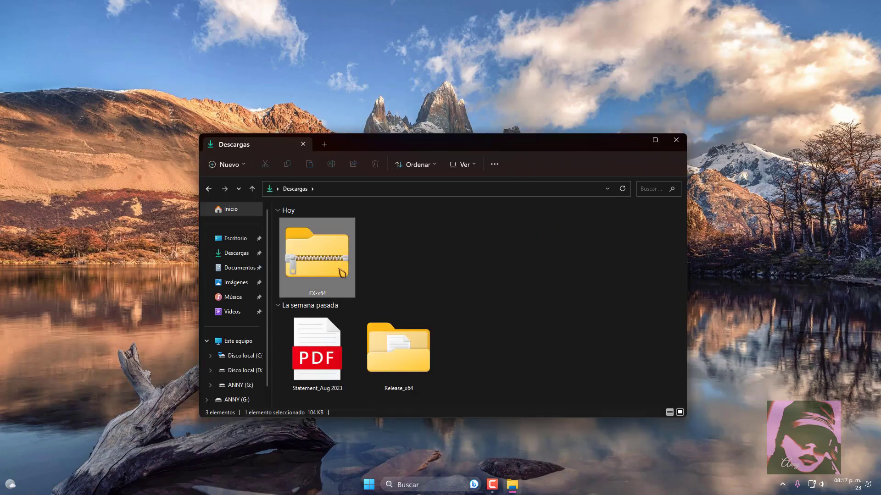
{"action": "left_click", "coordinate": [515, 164]}
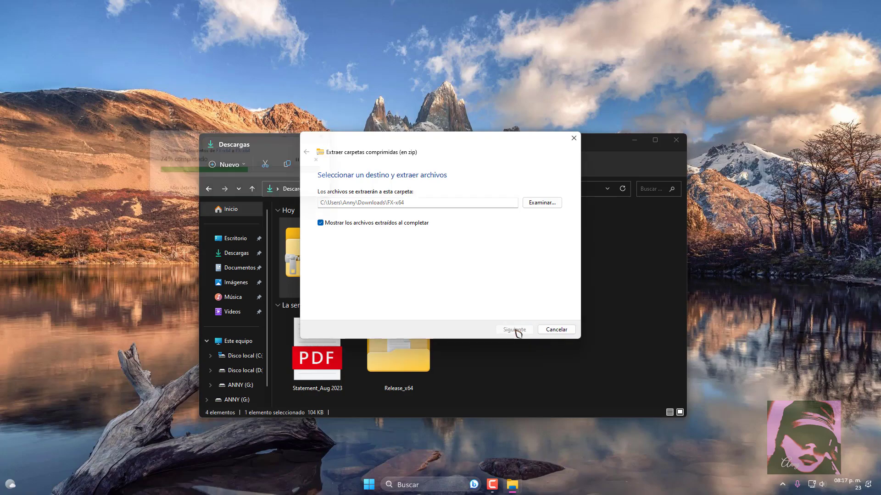
{"action": "left_click", "coordinate": [515, 329]}
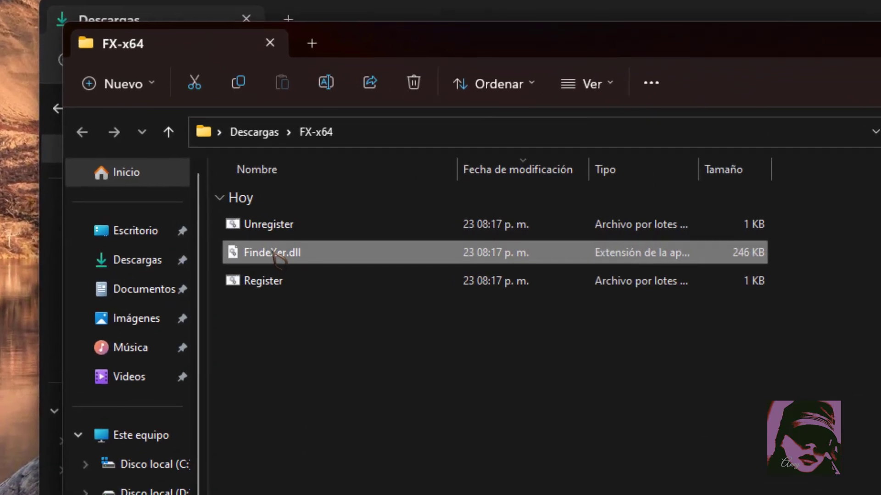
Copy FindeXer.dll from the extracted FX-x64 folder into C:\Windows\System32.
{"action": "right_click", "coordinate": [305, 255]}
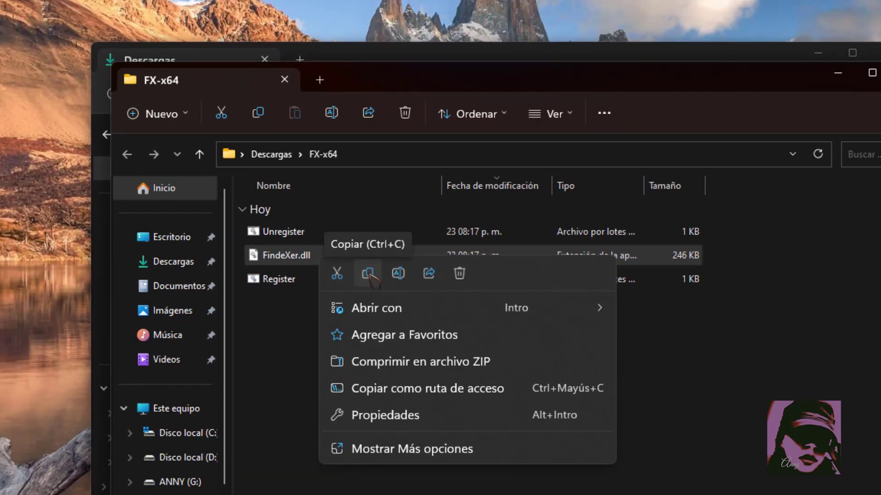
{"action": "left_click", "coordinate": [370, 275]}
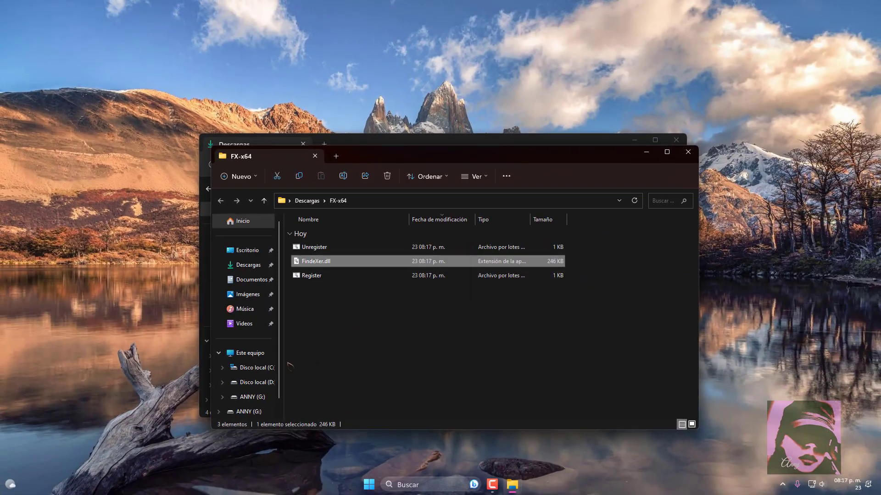
{"action": "left_click", "coordinate": [267, 368]}
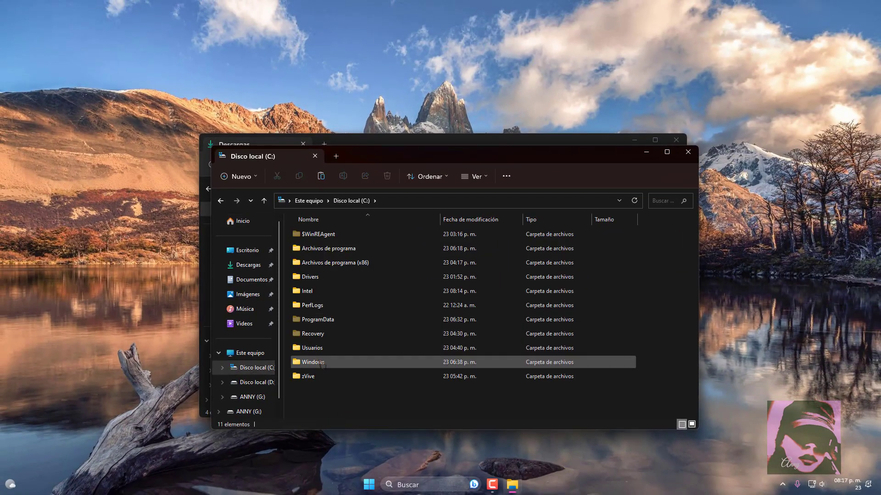
{"action": "double_click", "coordinate": [314, 362]}
{"action": "type", "text": "system32"}
{"action": "key", "text": "Return"}
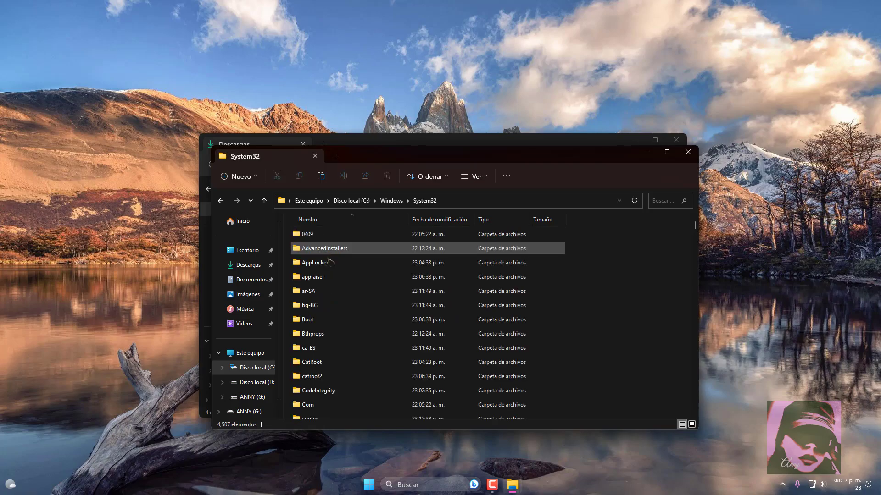
{"action": "right_click", "coordinate": [606, 295]}
{"action": "left_click", "coordinate": [608, 306]}
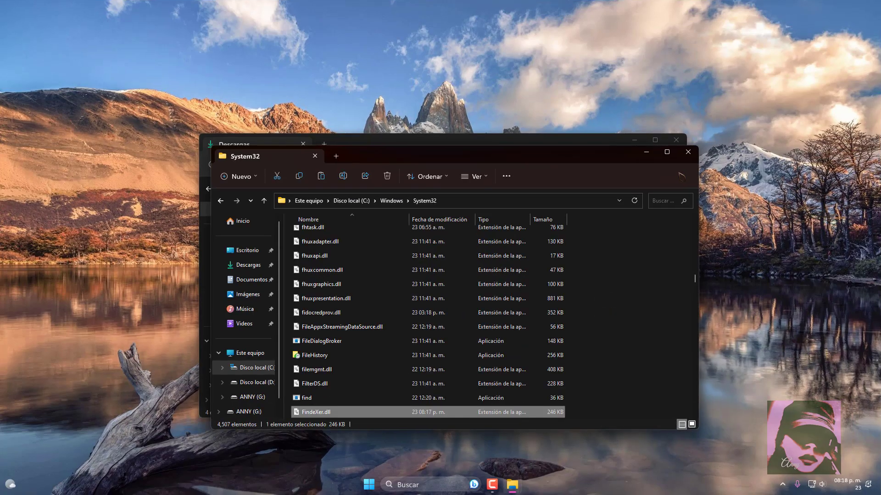
Close the System32 window and open the extracted FX-x64 folder in Descargas.
{"action": "left_click", "coordinate": [688, 154]}
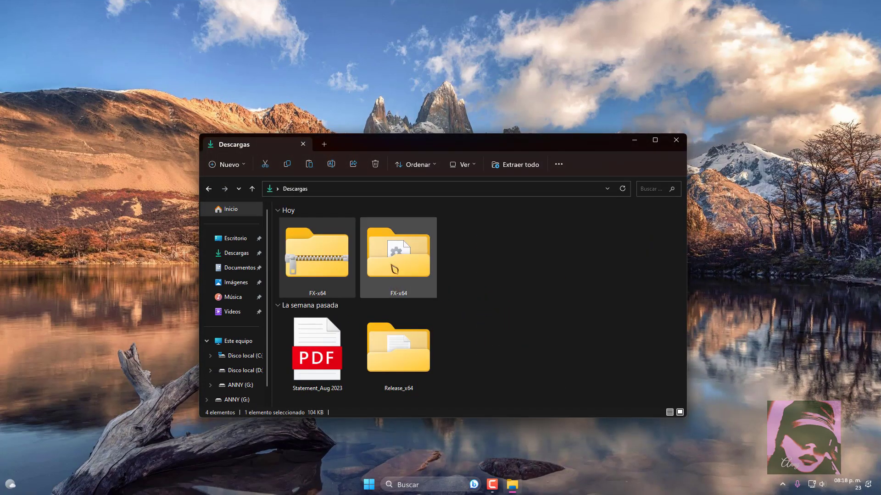
{"action": "double_click", "coordinate": [413, 272]}
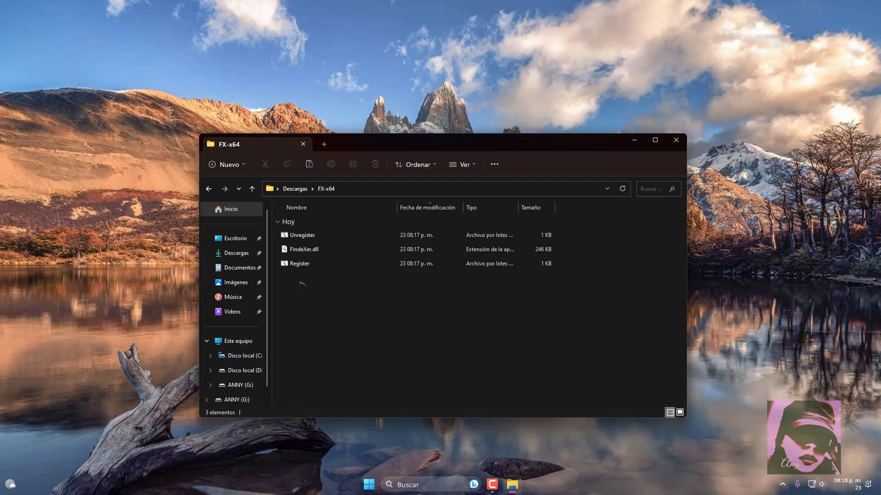
{"action": "left_click", "coordinate": [301, 266]}
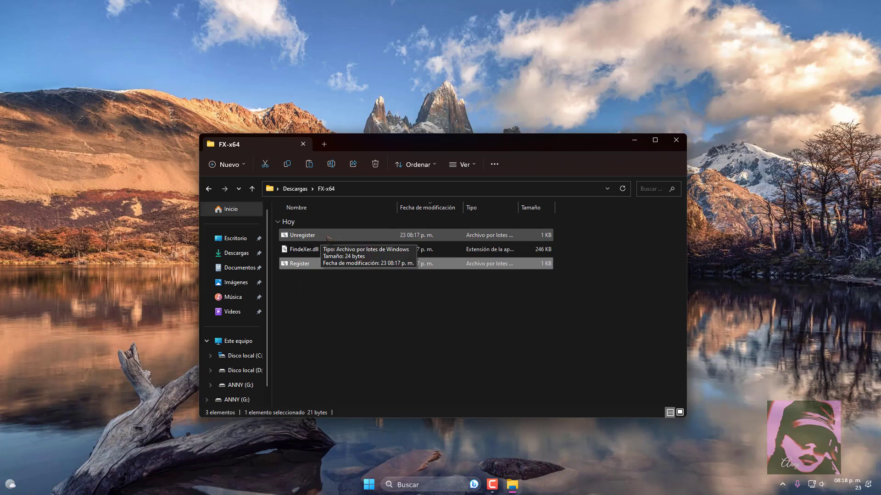
{"action": "left_click", "coordinate": [321, 289]}
{"action": "left_click", "coordinate": [301, 266]}
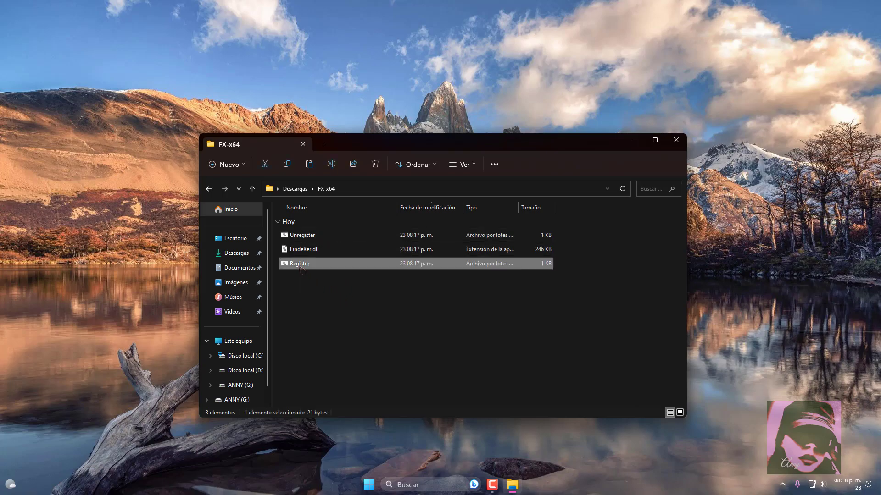
{"action": "right_click", "coordinate": [301, 267]}
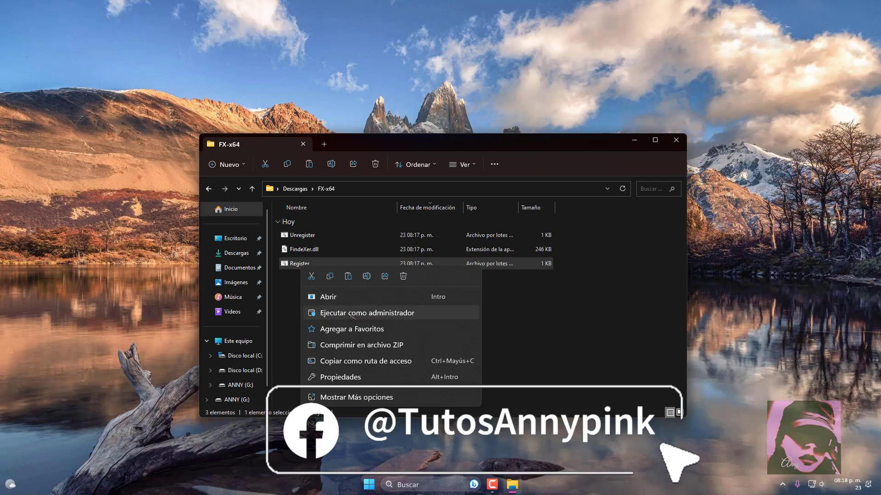
{"action": "left_click", "coordinate": [301, 280]}
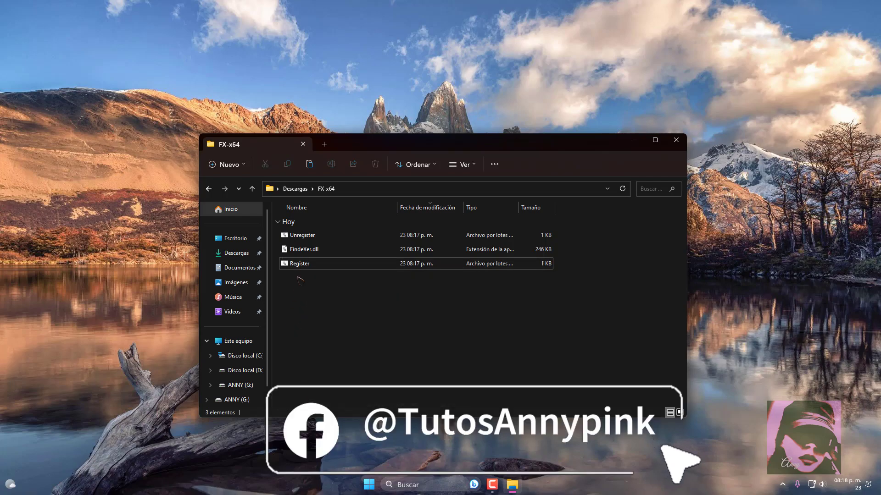
{"action": "right_click", "coordinate": [306, 239]}
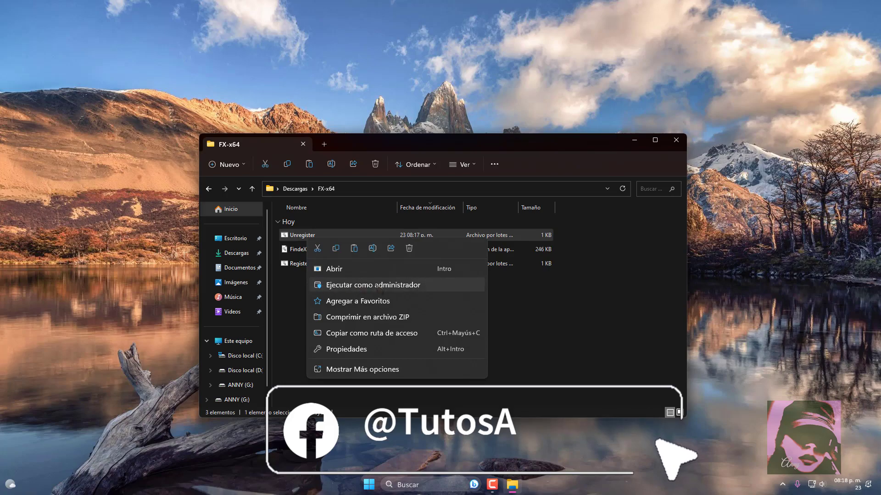
{"action": "left_click", "coordinate": [299, 291]}
Run the Register batch file as administrator to register FindeXer.dll, and dismiss the RegSvr32 message.
{"action": "left_click", "coordinate": [304, 266]}
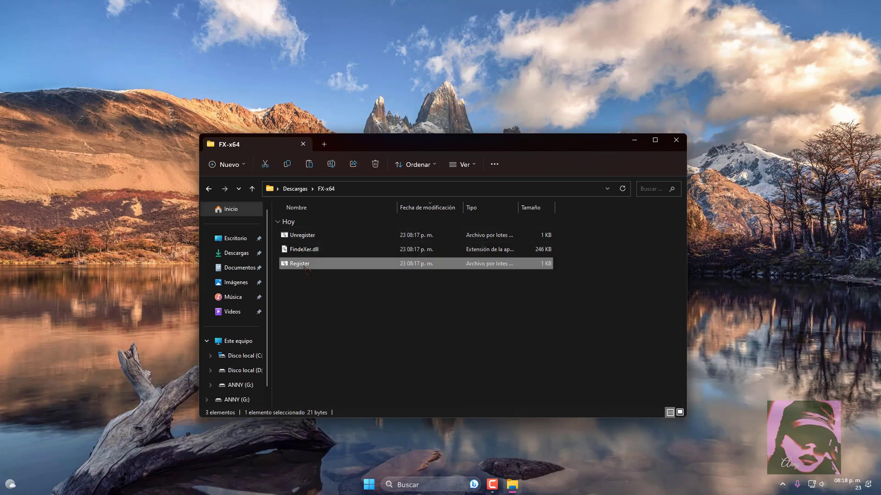
{"action": "right_click", "coordinate": [306, 268]}
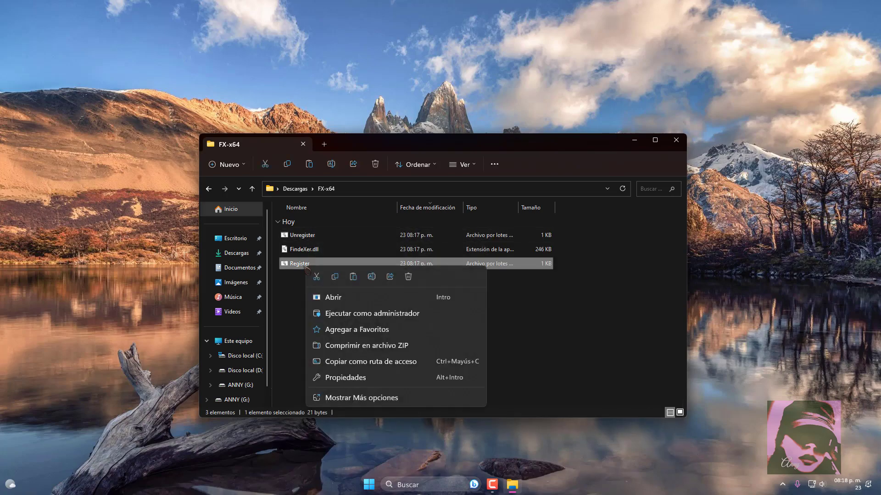
{"action": "left_click", "coordinate": [398, 314]}
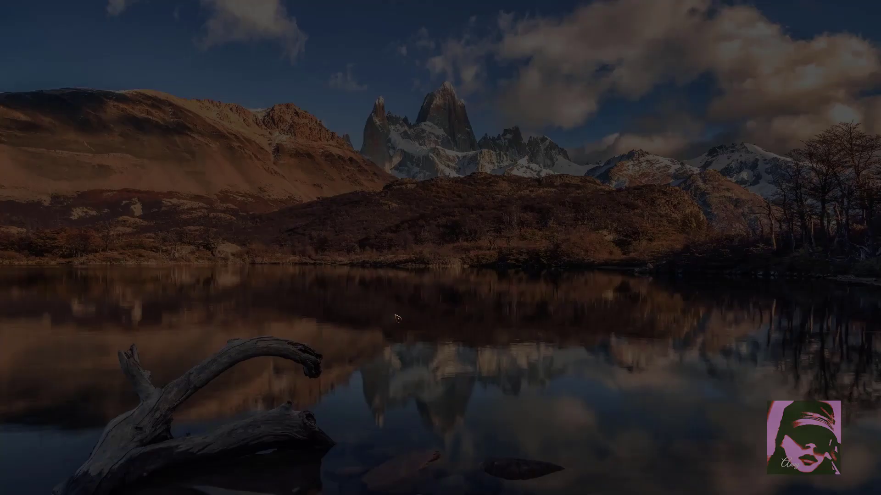
{"action": "left_click", "coordinate": [397, 317]}
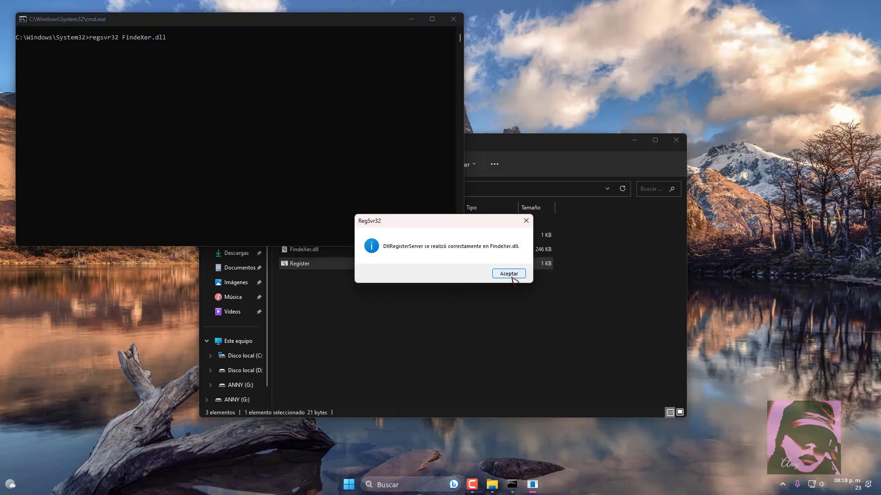
{"action": "left_click", "coordinate": [509, 274]}
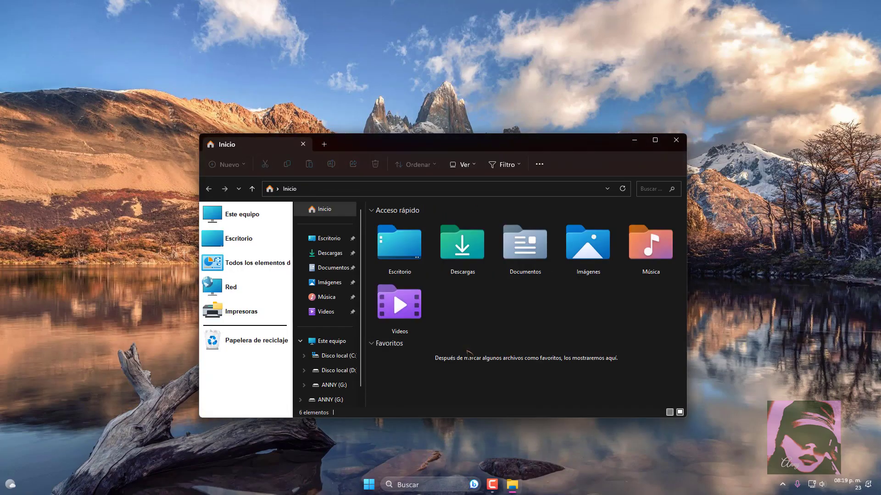
Open Task Manager and end the Explorador de Windows task.
{"action": "right_click", "coordinate": [323, 486]}
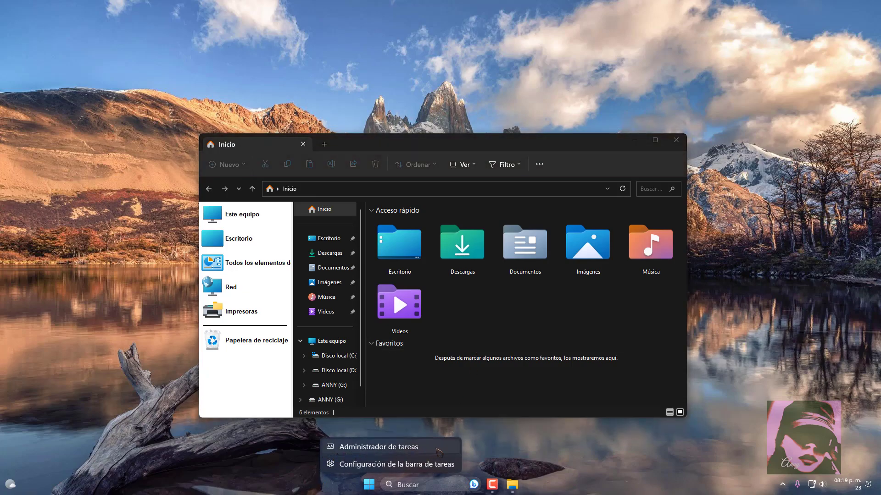
{"action": "left_click", "coordinate": [437, 450]}
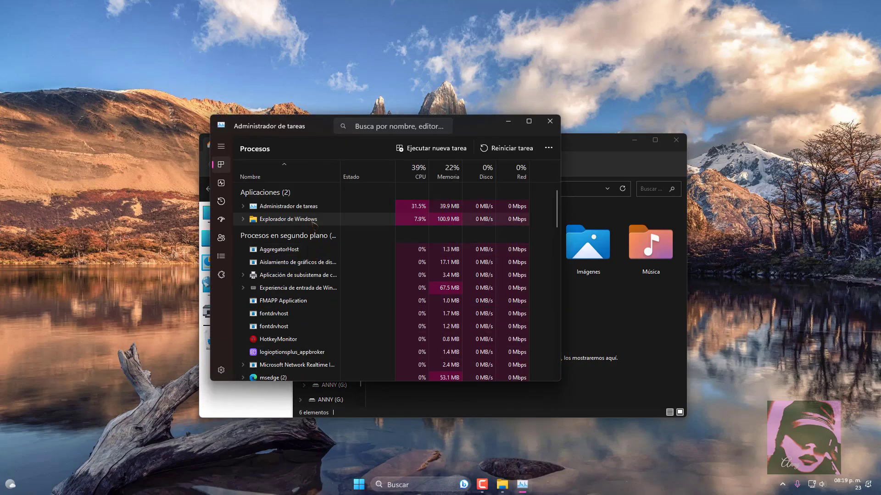
{"action": "right_click", "coordinate": [310, 230]}
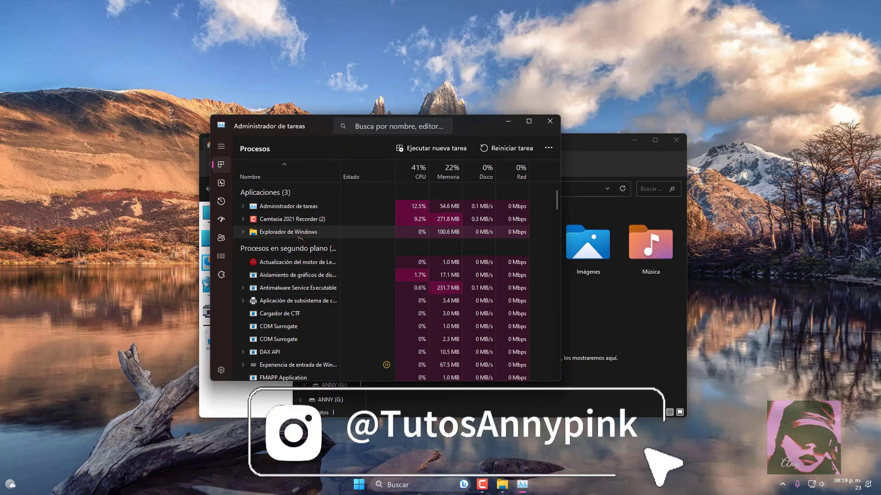
{"action": "right_click", "coordinate": [301, 237]}
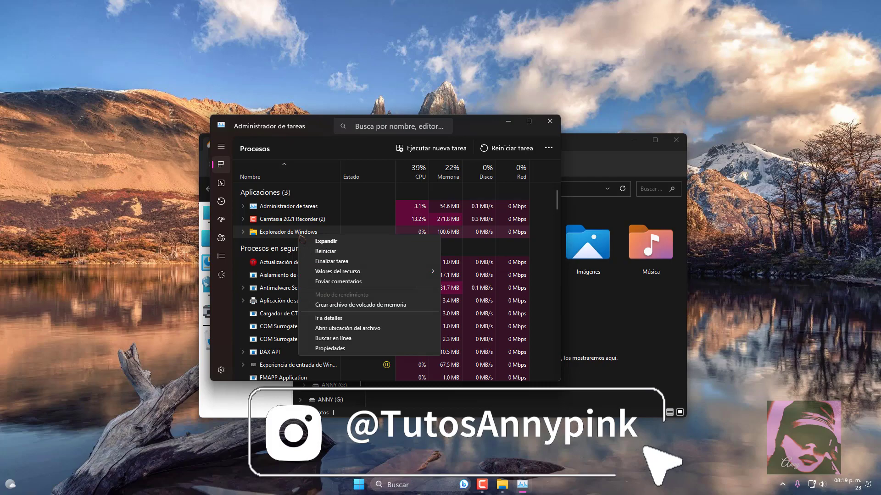
{"action": "left_click", "coordinate": [364, 264]}
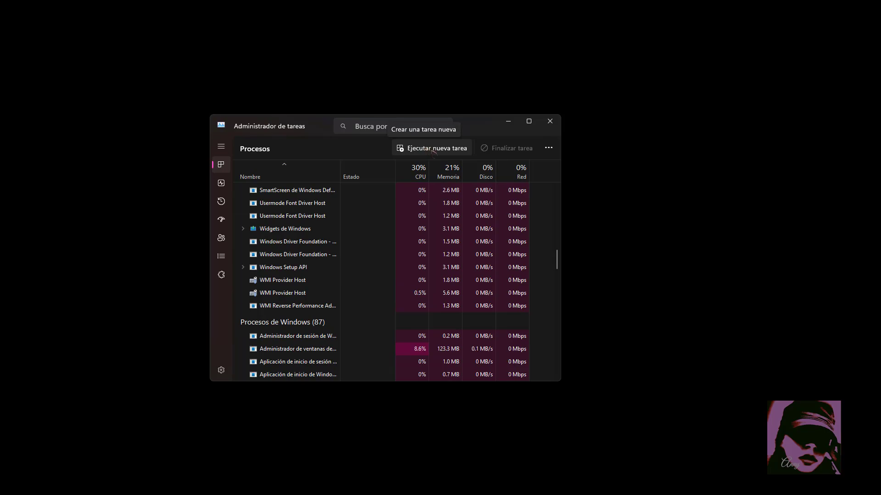
Start Explorer again by running the explorer task from Task Manager, and close Task Manager.
{"action": "left_click", "coordinate": [452, 149]}
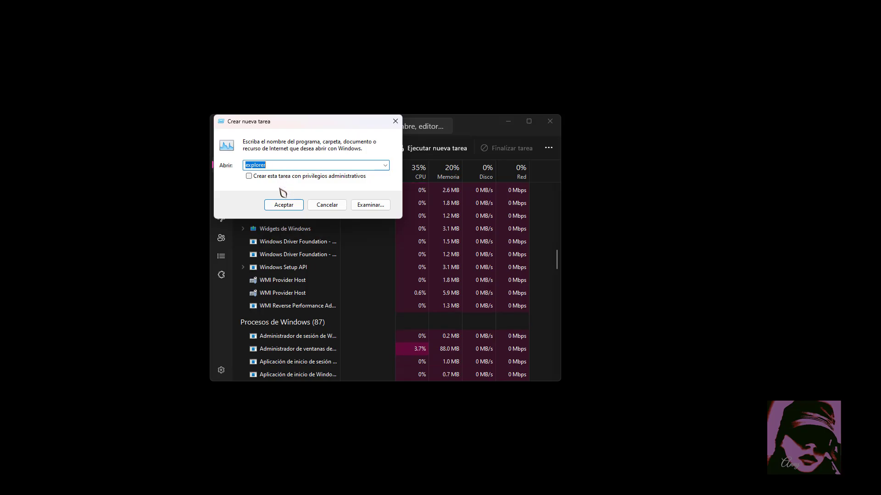
{"action": "left_click", "coordinate": [283, 205]}
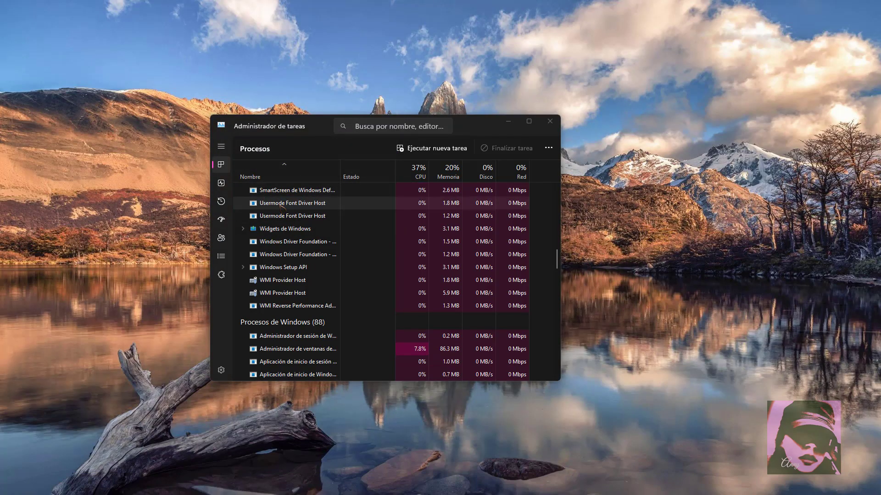
{"action": "left_click", "coordinate": [549, 122]}
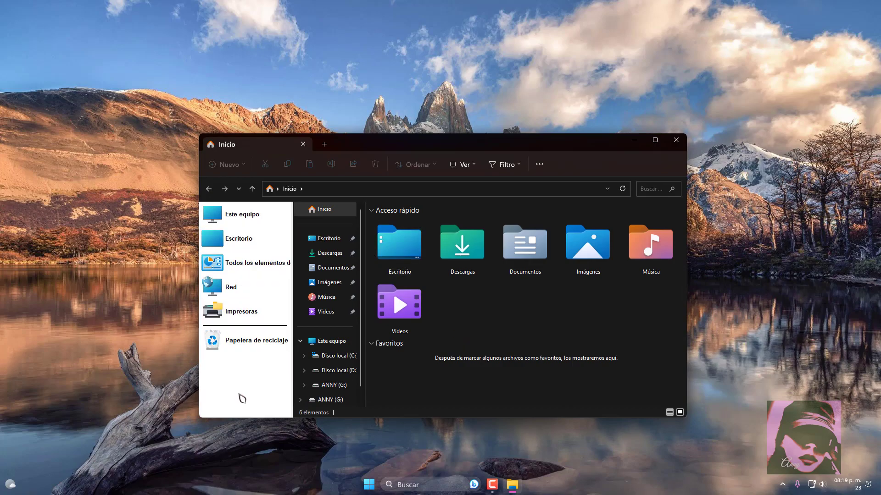
Open Este equipo from the FindeXer sidebar and hide File Explorer's own navigation pane.
{"action": "left_click", "coordinate": [257, 221]}
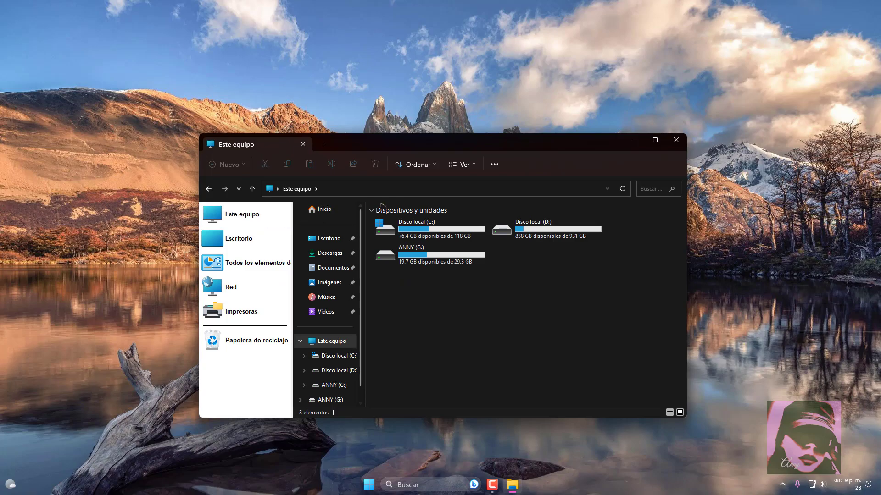
{"action": "left_click", "coordinate": [464, 165]}
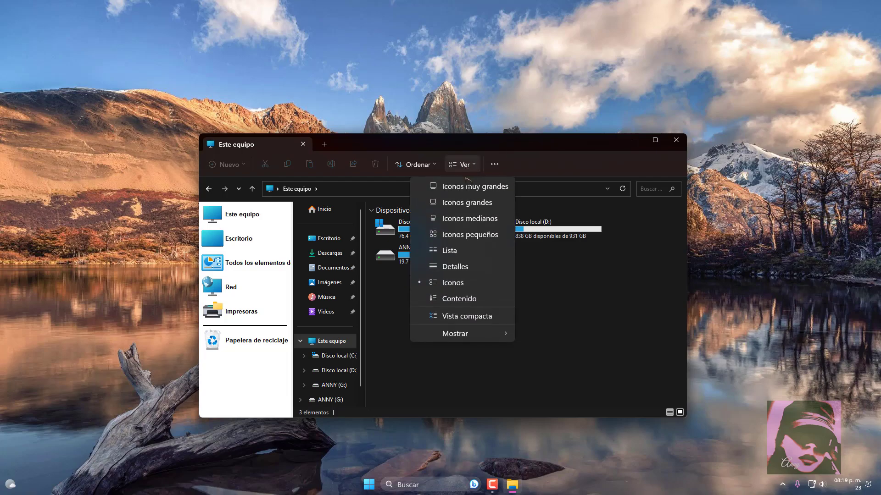
{"action": "mouse_move", "coordinate": [476, 336]}
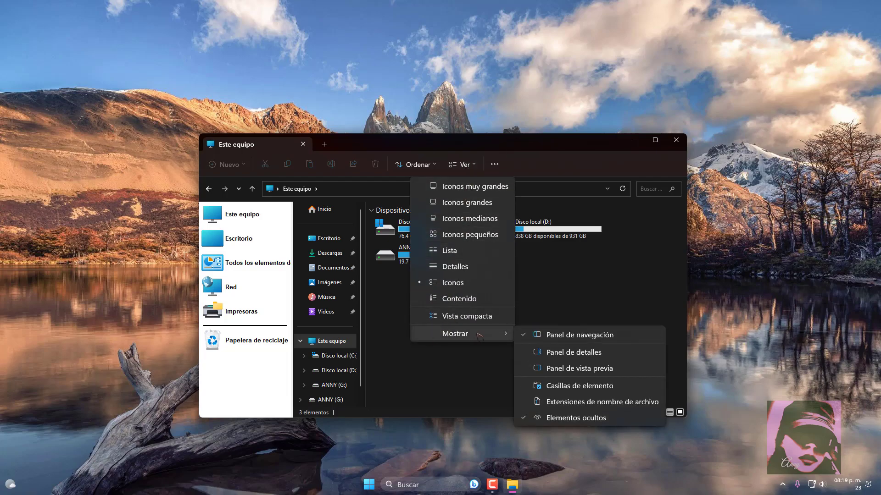
{"action": "left_click", "coordinate": [579, 337]}
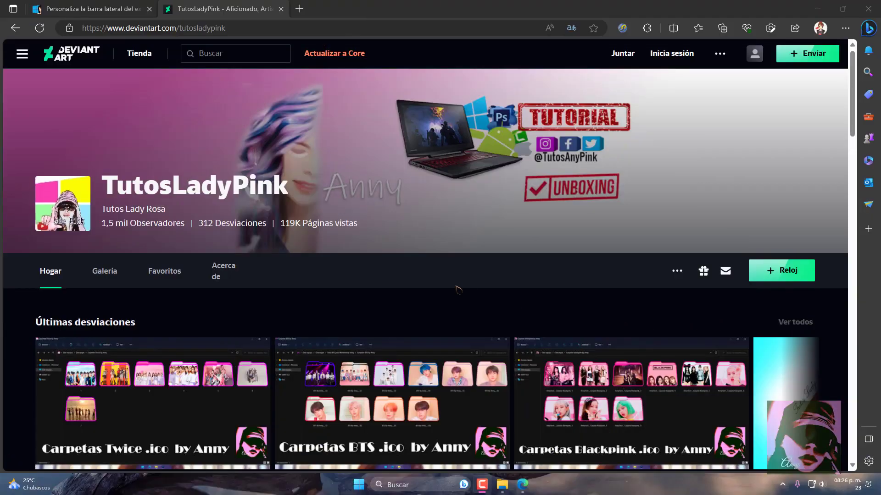
Browse the TutosLadyPink gallery on DeviantArt, filtering to the folder with 68 deviations and looking through its pages for icon packs.
{"action": "scroll", "coordinate": [454, 299], "scroll_direction": "down", "scroll_amount": 2}
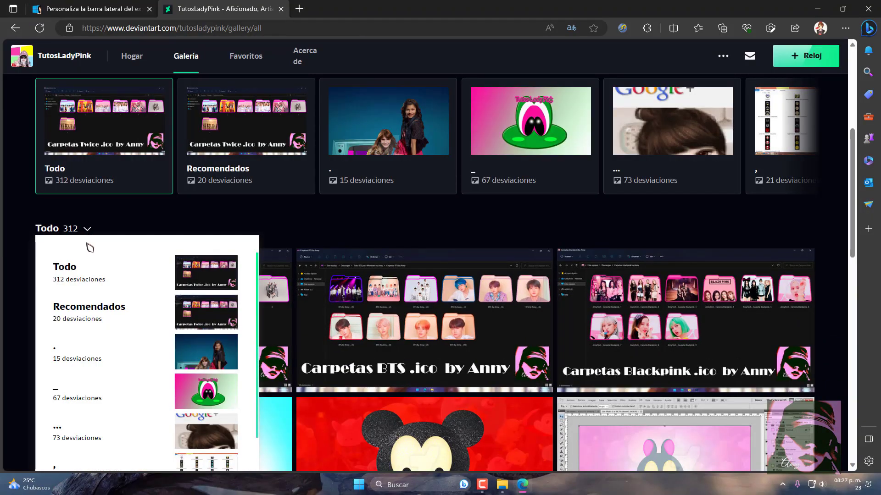
{"action": "scroll", "coordinate": [193, 349], "scroll_direction": "down", "scroll_amount": 5}
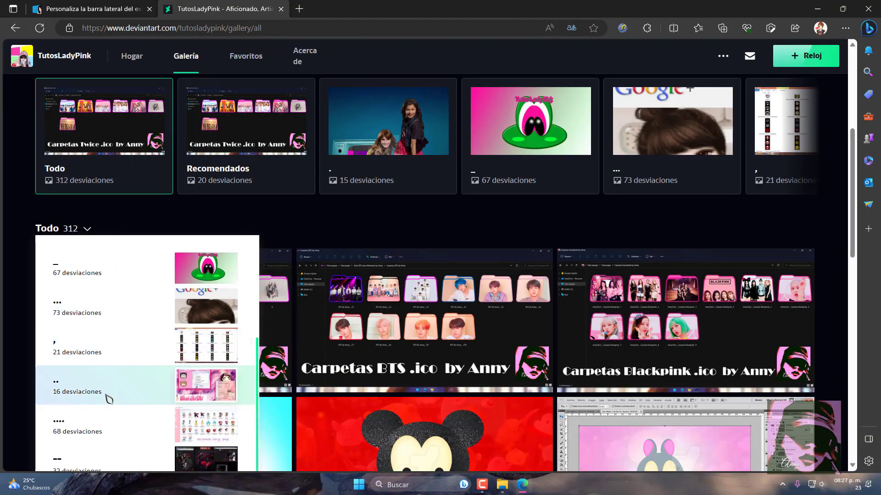
{"action": "left_click", "coordinate": [204, 432]}
{"action": "scroll", "coordinate": [413, 275], "scroll_direction": "down", "scroll_amount": 10}
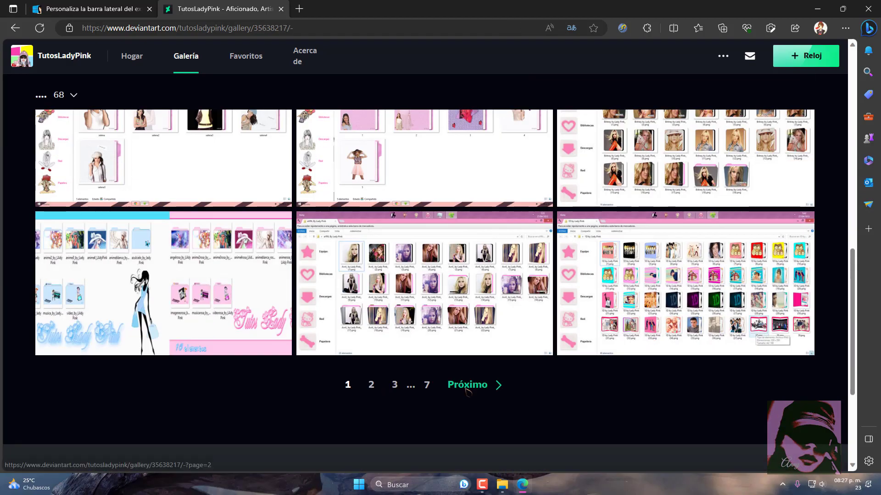
{"action": "left_click", "coordinate": [370, 383]}
{"action": "scroll", "coordinate": [482, 321], "scroll_direction": "down", "scroll_amount": 10}
{"action": "left_click", "coordinate": [487, 346]}
{"action": "scroll", "coordinate": [481, 357], "scroll_direction": "down", "scroll_amount": 10}
{"action": "left_click", "coordinate": [482, 357]}
{"action": "scroll", "coordinate": [482, 321], "scroll_direction": "down", "scroll_amount": 2}
{"action": "left_click", "coordinate": [160, 257]}
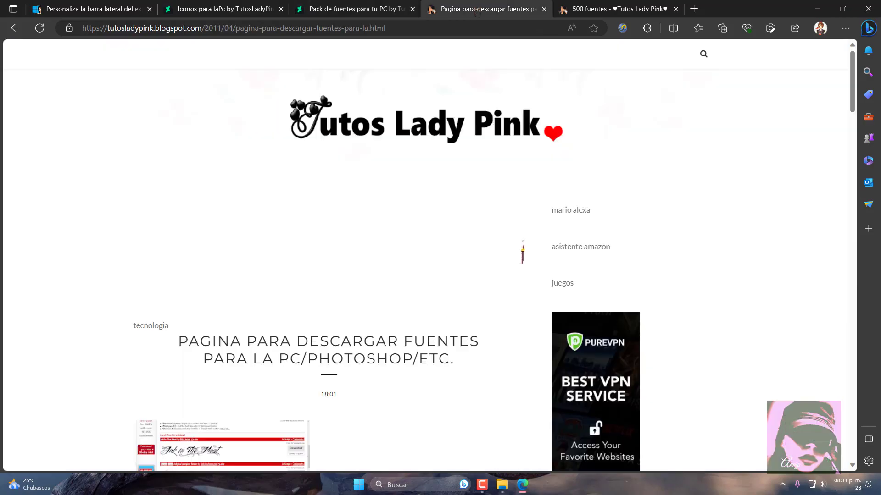
Go through the blog's font posts to DaFont, and download and install the Anime font.
{"action": "scroll", "coordinate": [458, 319], "scroll_direction": "down", "scroll_amount": 10}
{"action": "key", "text": "ctrl+Tab"}
{"action": "scroll", "coordinate": [441, 303], "scroll_direction": "down", "scroll_amount": 10}
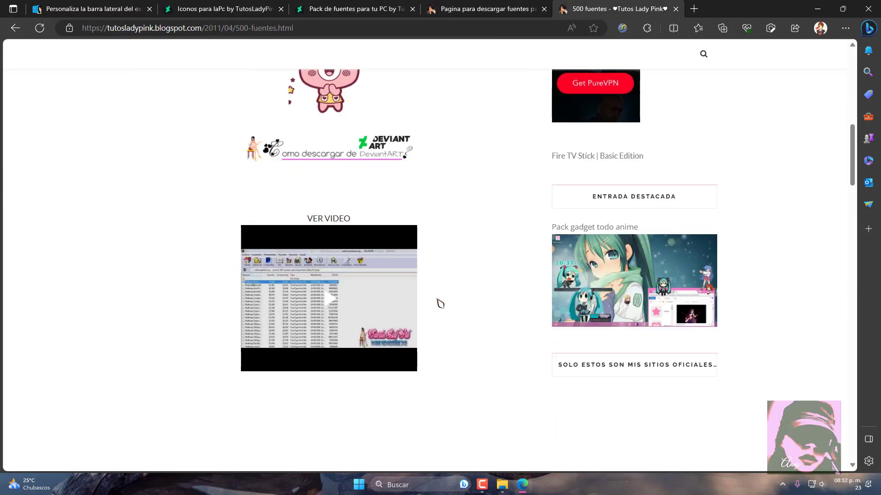
{"action": "key", "text": "ctrl+shift+Tab"}
{"action": "scroll", "coordinate": [380, 231], "scroll_direction": "up", "scroll_amount": 2}
{"action": "left_click", "coordinate": [377, 205]}
{"action": "scroll", "coordinate": [403, 247], "scroll_direction": "down", "scroll_amount": 6}
{"action": "left_click", "coordinate": [811, 241]}
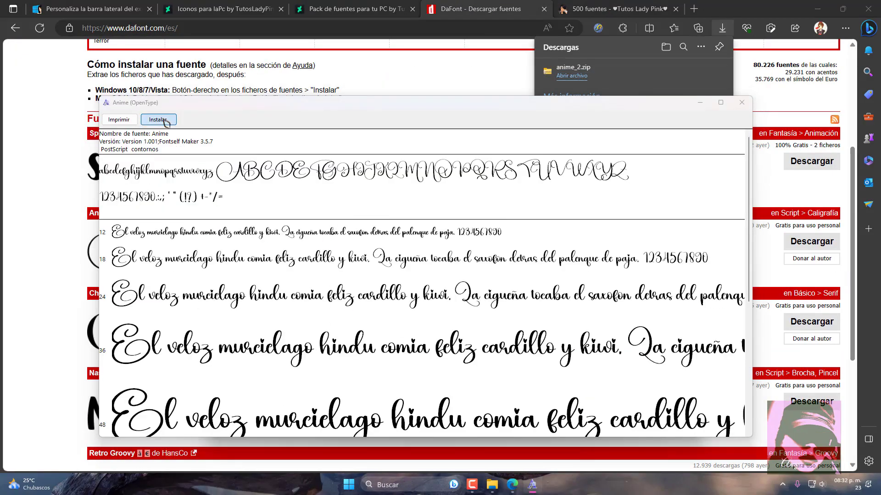
{"action": "left_click", "coordinate": [159, 119]}
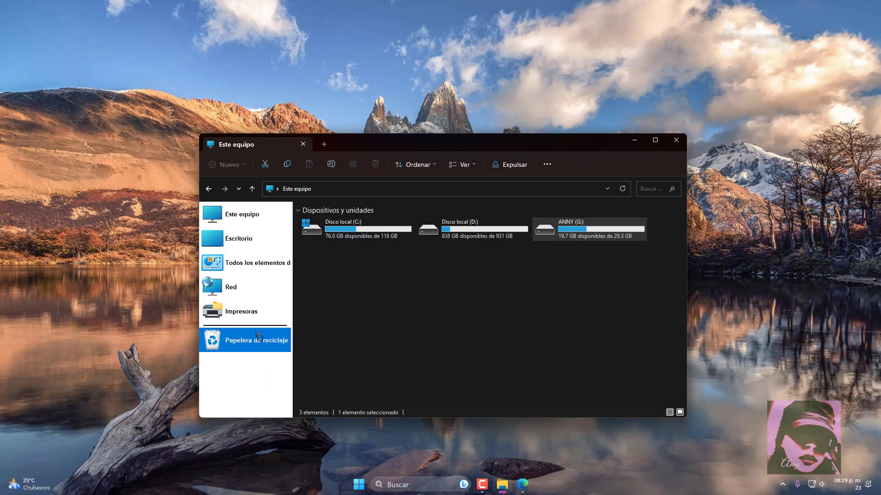
Open the FindeXer options and set the sidebar's background color to a custom pink.
{"action": "right_click", "coordinate": [244, 369]}
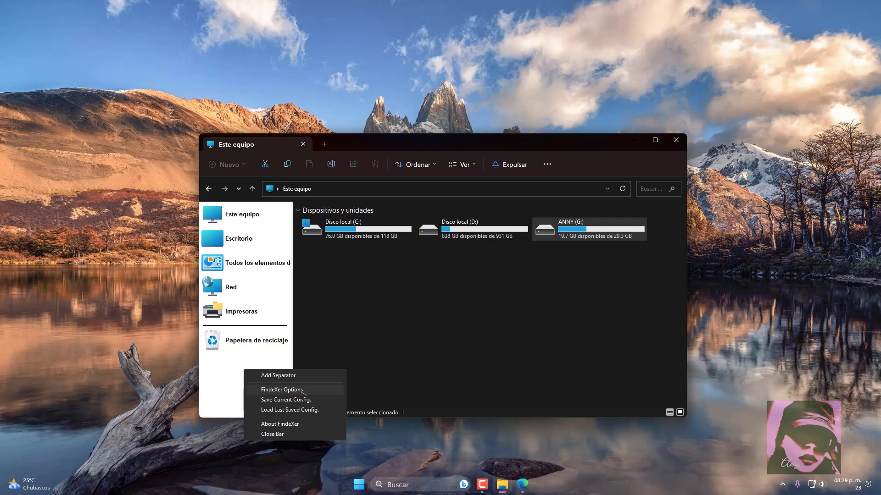
{"action": "left_click", "coordinate": [282, 389]}
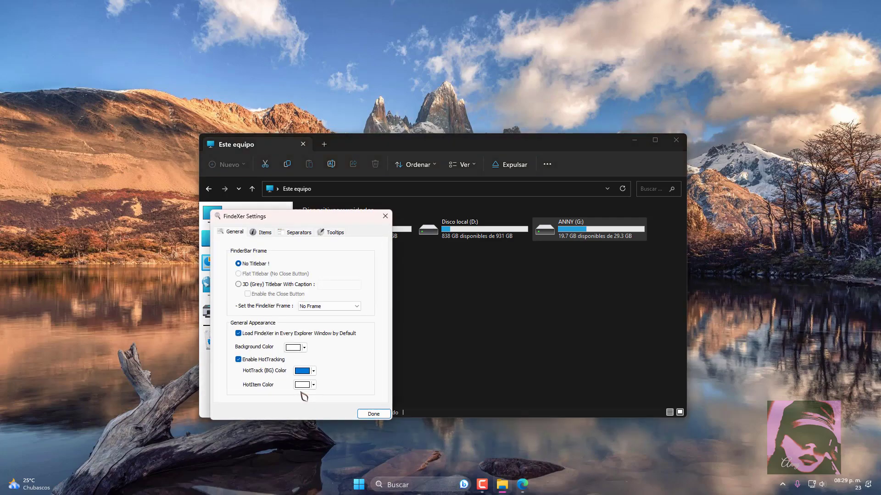
{"action": "left_click_drag", "start_coordinate": [313, 221], "coordinate": [432, 208]}
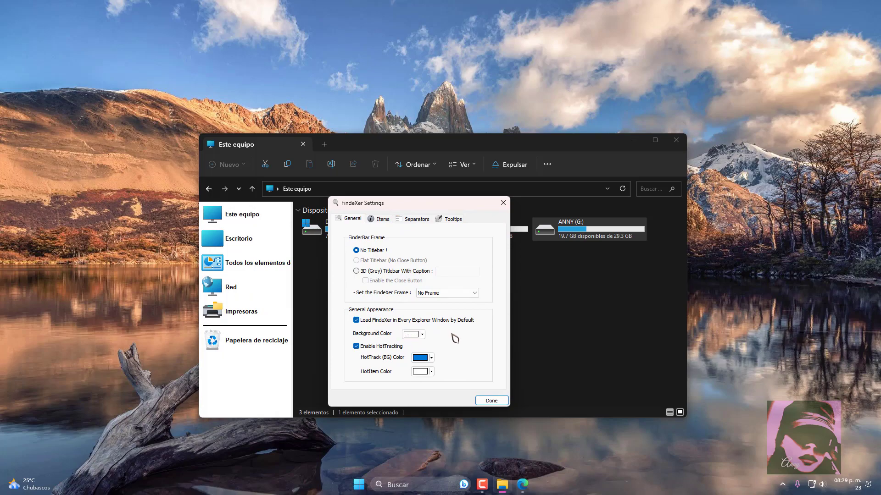
{"action": "left_click", "coordinate": [424, 335]}
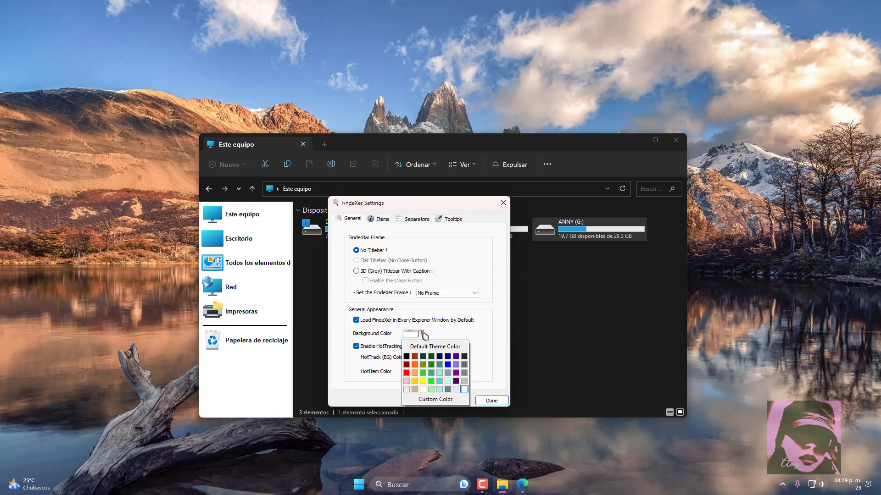
{"action": "left_click", "coordinate": [407, 390]}
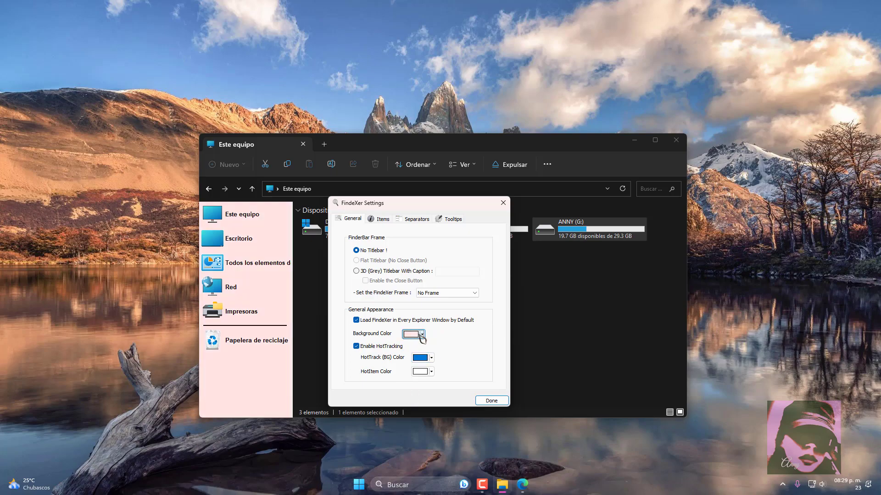
{"action": "left_click", "coordinate": [416, 338]}
{"action": "left_click_drag", "start_coordinate": [536, 250], "coordinate": [536, 269]}
{"action": "left_click", "coordinate": [350, 354]}
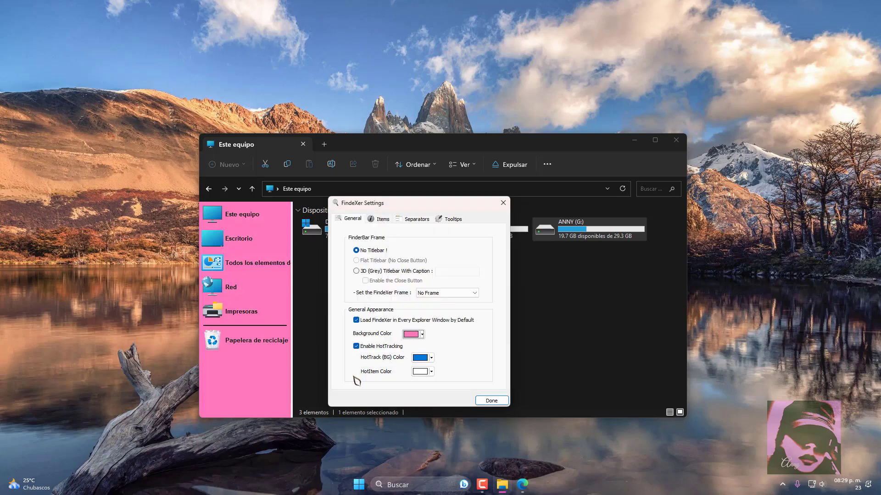
Set the HotTrack background color to yellow and close the FindeXer settings.
{"action": "left_click", "coordinate": [430, 363]}
{"action": "left_click", "coordinate": [432, 406]}
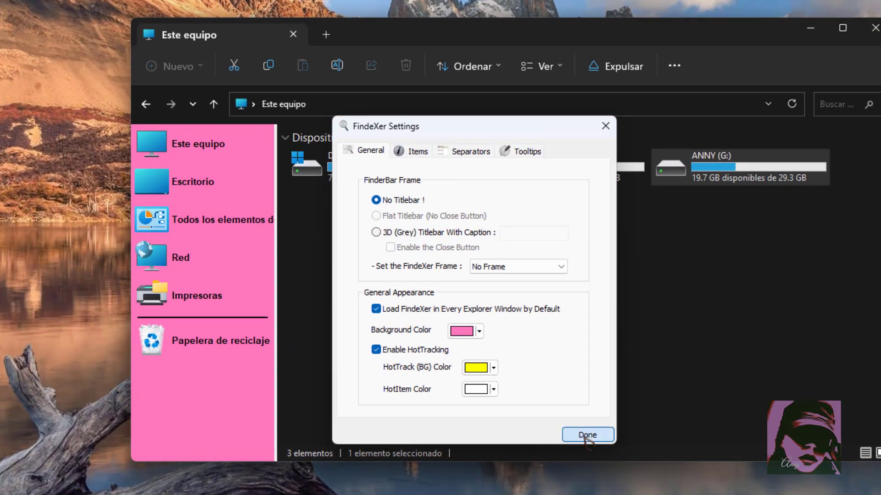
{"action": "left_click", "coordinate": [586, 436]}
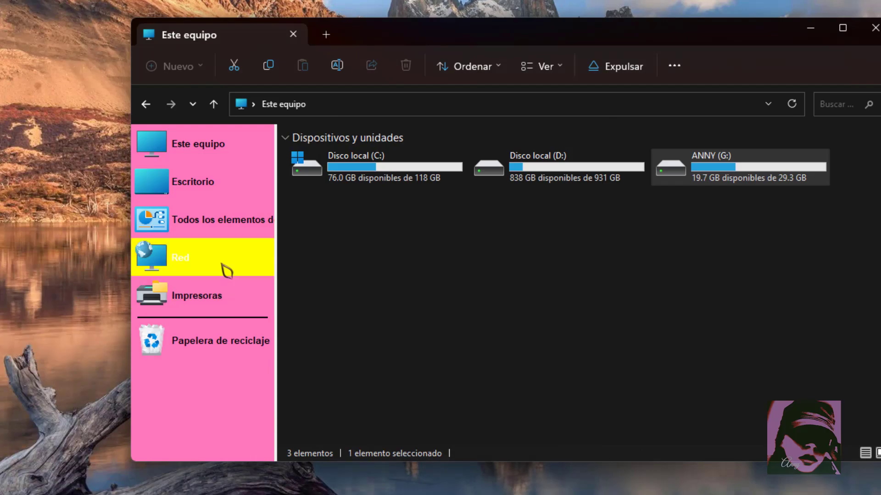
Reopen the FindeXer options, set the HotItem color to black, and close the settings.
{"action": "right_click", "coordinate": [235, 406]}
{"action": "left_click", "coordinate": [293, 425]}
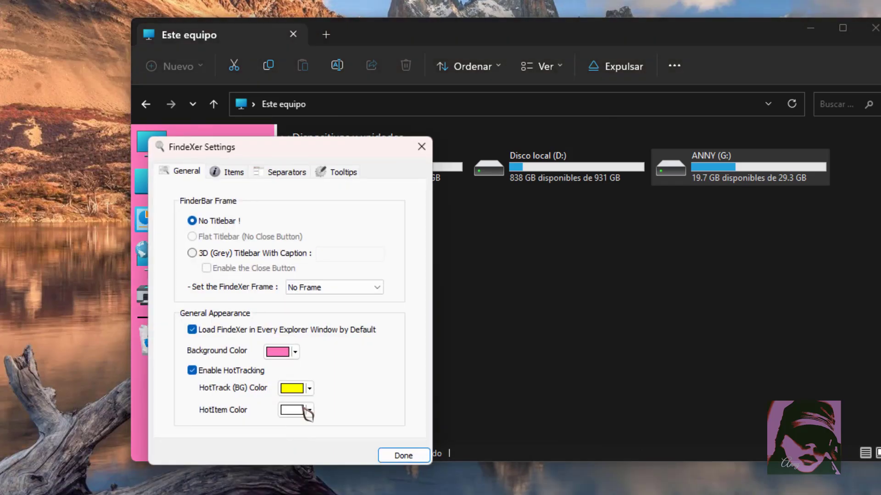
{"action": "left_click_drag", "start_coordinate": [325, 157], "coordinate": [547, 152]}
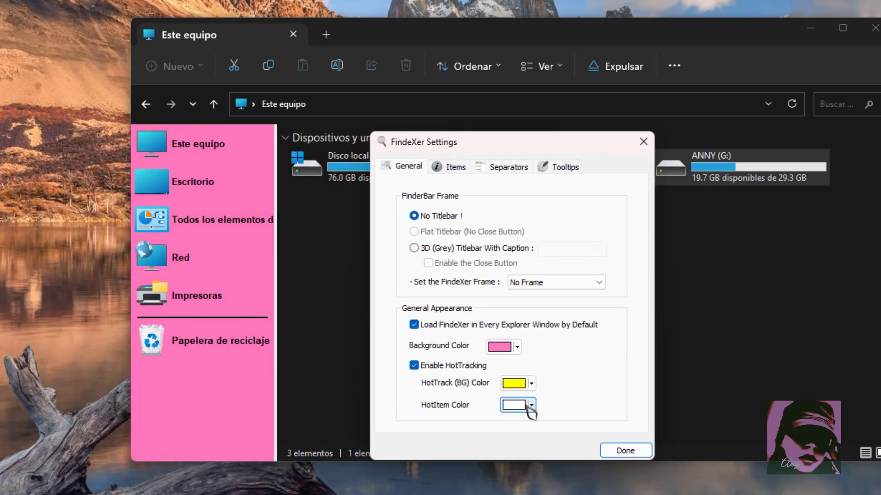
{"action": "left_click", "coordinate": [527, 405]}
{"action": "left_click", "coordinate": [507, 439]}
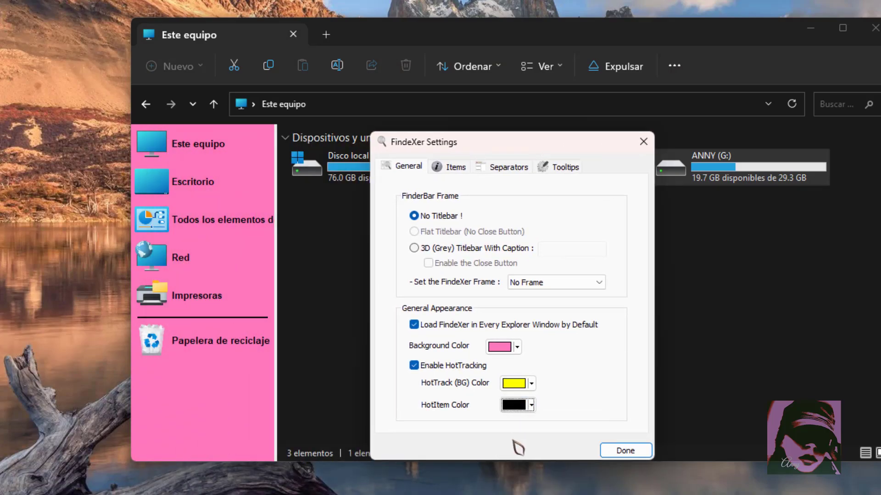
{"action": "left_click", "coordinate": [617, 452]}
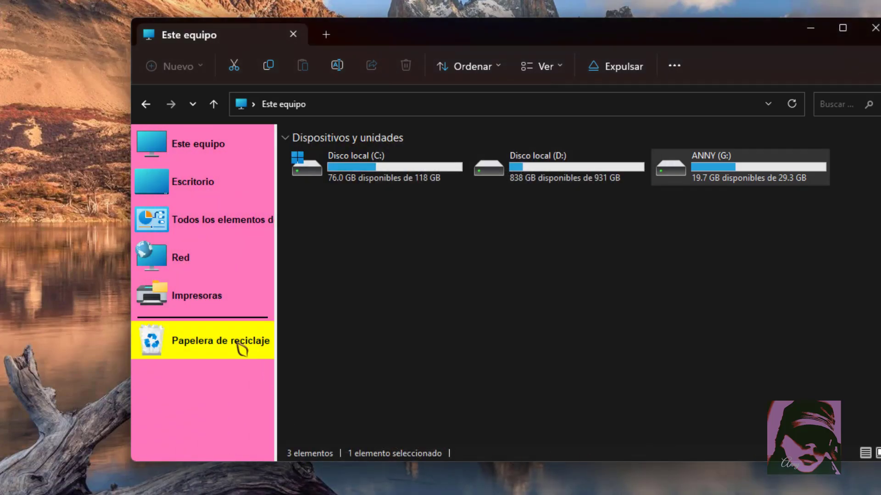
Change the sidebar items' font to a decorative typeface in the FindeXer item settings, and close the settings.
{"action": "right_click", "coordinate": [219, 394]}
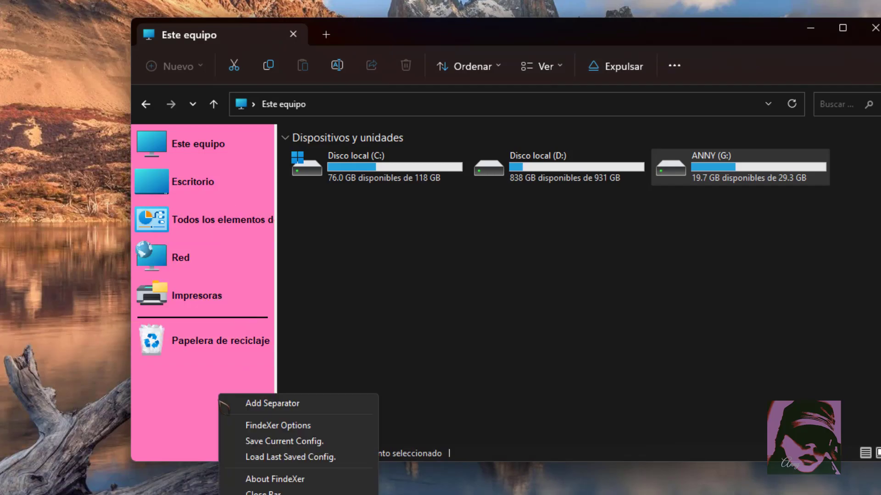
{"action": "left_click", "coordinate": [260, 427]}
{"action": "left_click_drag", "start_coordinate": [276, 161], "coordinate": [467, 138]}
{"action": "left_click", "coordinate": [429, 149]}
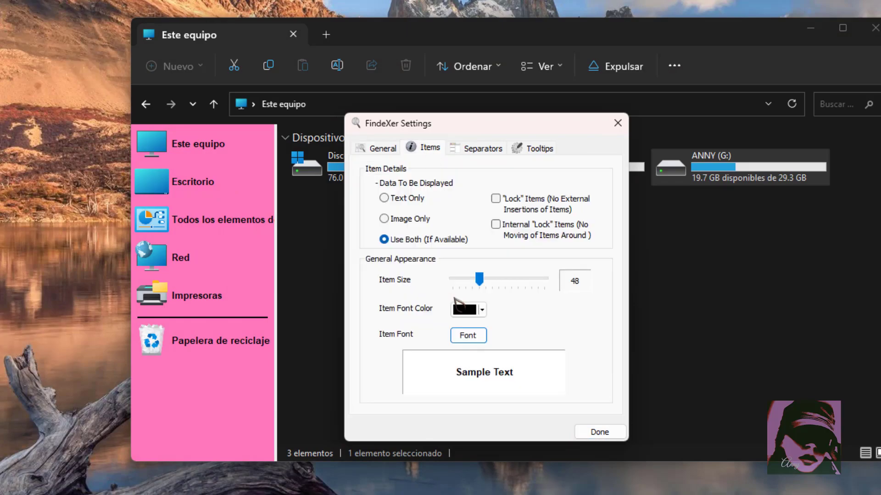
{"action": "left_click", "coordinate": [476, 338]}
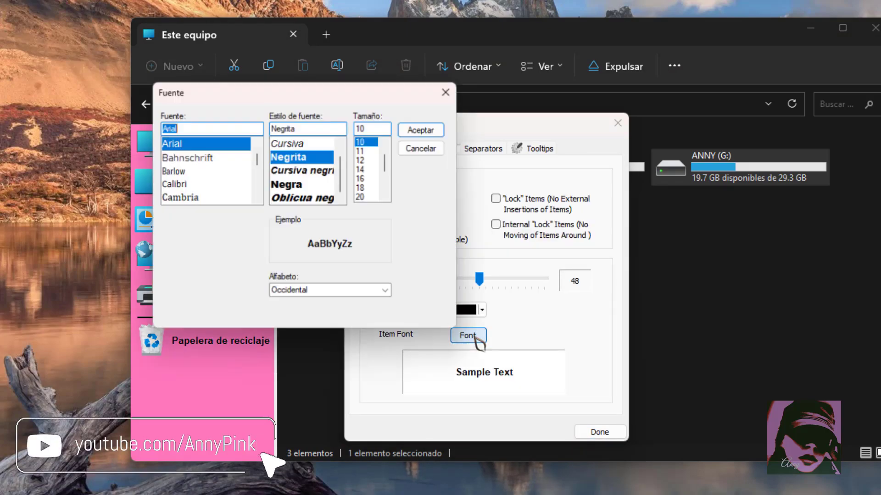
{"action": "left_click_drag", "start_coordinate": [352, 93], "coordinate": [547, 93]}
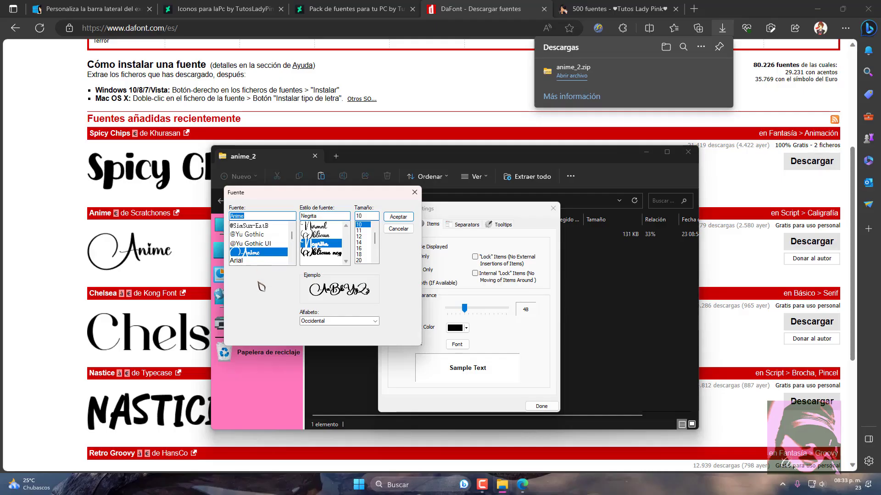
{"action": "left_click", "coordinate": [328, 227]}
{"action": "left_click", "coordinate": [398, 217]}
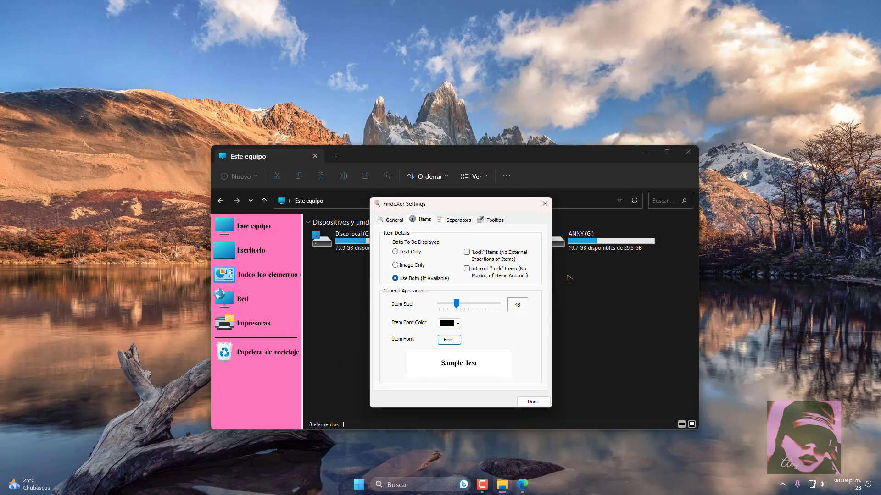
{"action": "left_click", "coordinate": [533, 401]}
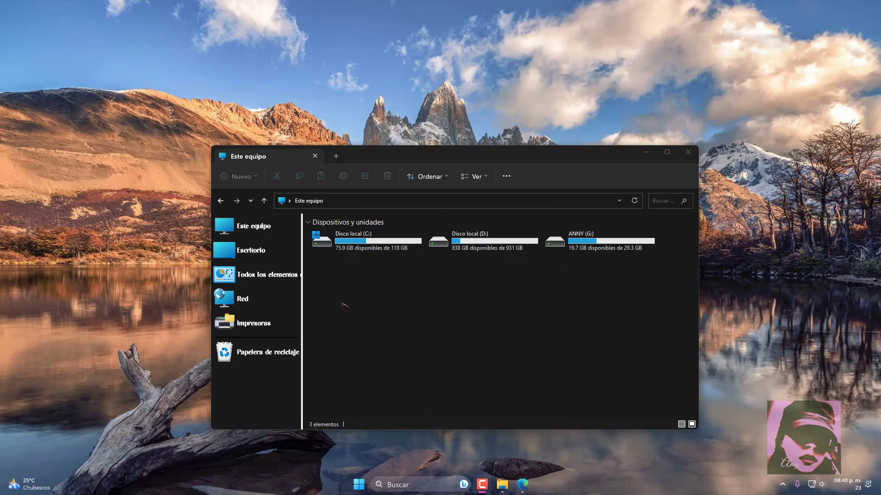
In the FindeXer item settings, try Text Only and Image Only, restore Use Both, and increase the item size.
{"action": "double_click", "coordinate": [278, 383]}
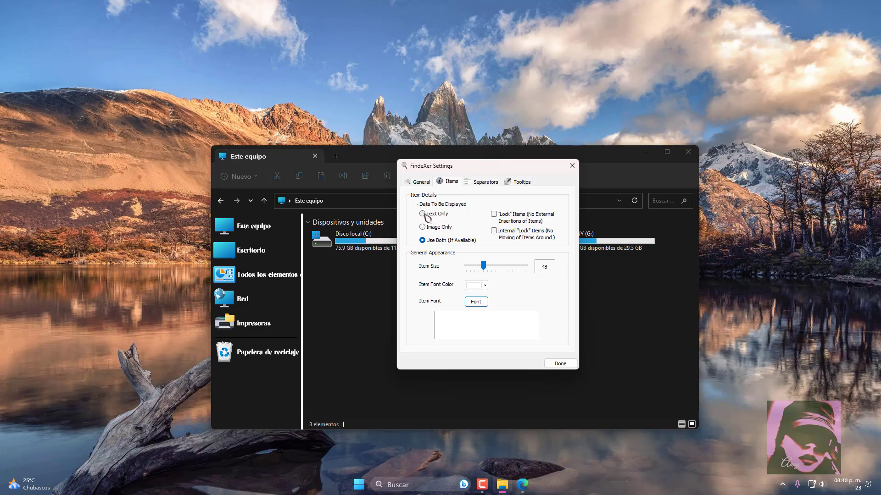
{"action": "left_click", "coordinate": [423, 215]}
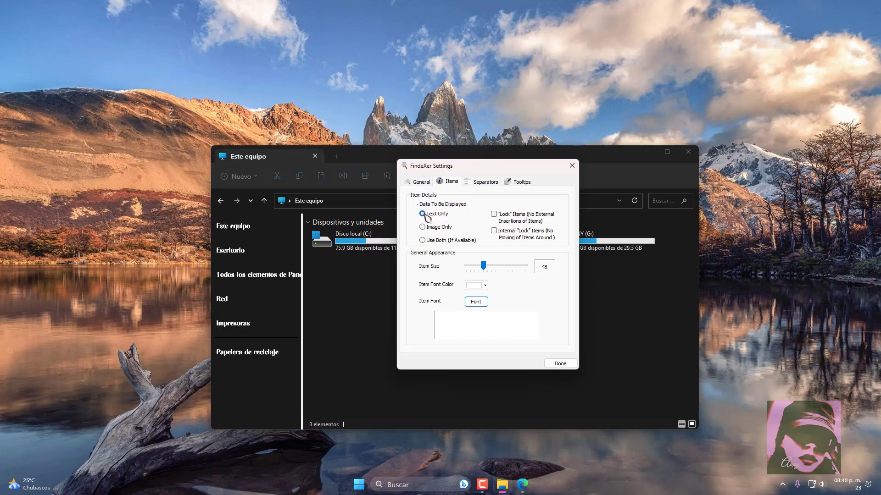
{"action": "left_click", "coordinate": [422, 227]}
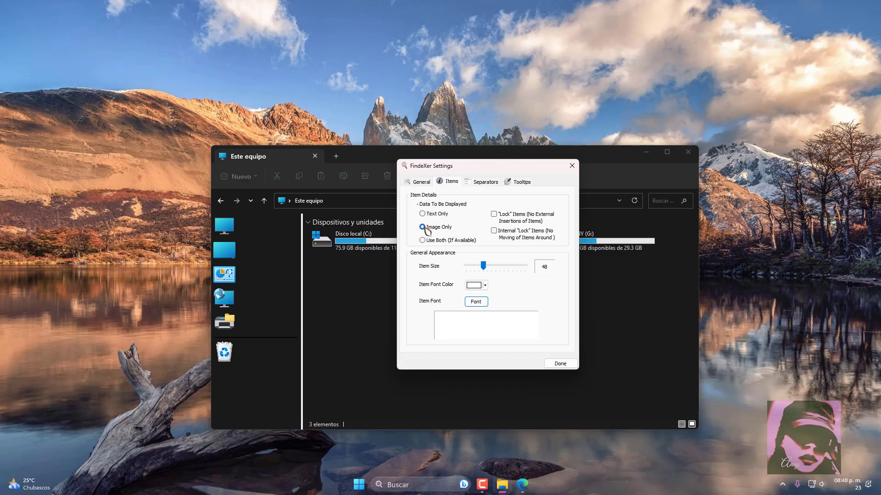
{"action": "left_click", "coordinate": [422, 240]}
{"action": "left_click_drag", "start_coordinate": [483, 265], "coordinate": [492, 267]}
Change the separator color in the FindeXer settings and remove the separator above Papelera de reciclaje.
{"action": "left_click", "coordinate": [486, 183]}
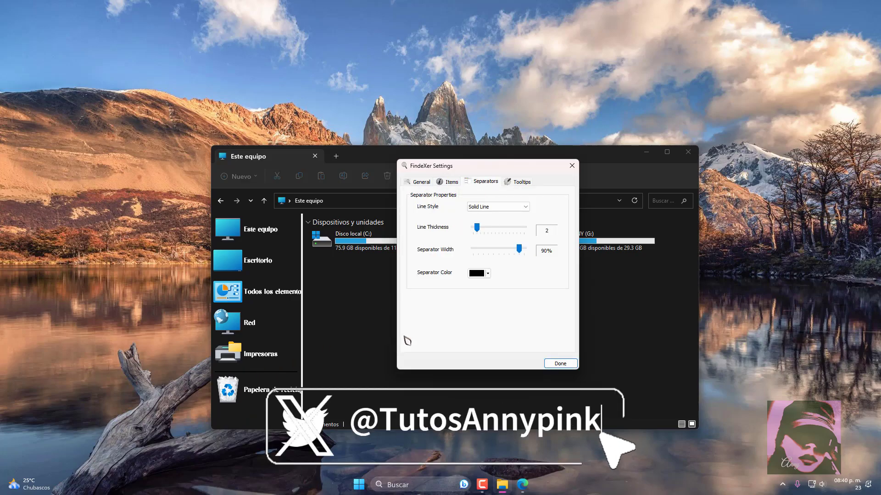
{"action": "left_click", "coordinate": [481, 273]}
{"action": "left_click", "coordinate": [472, 320]}
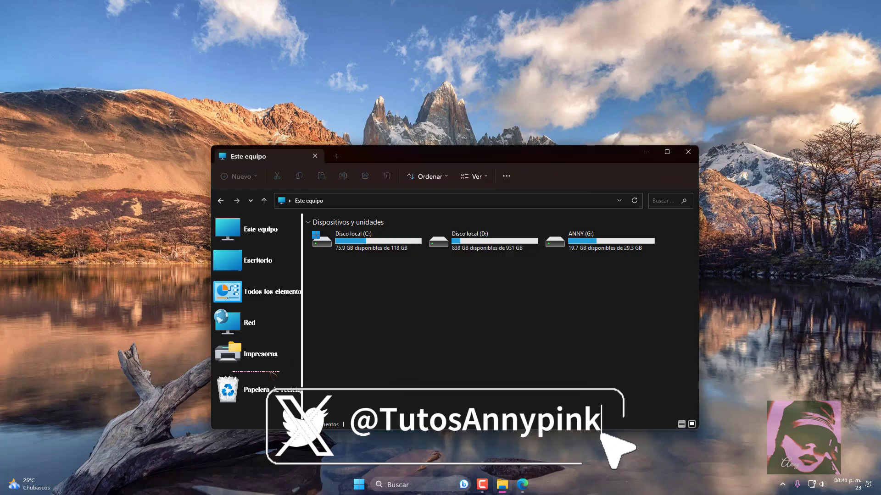
{"action": "right_click", "coordinate": [271, 372]}
{"action": "left_click", "coordinate": [308, 401]}
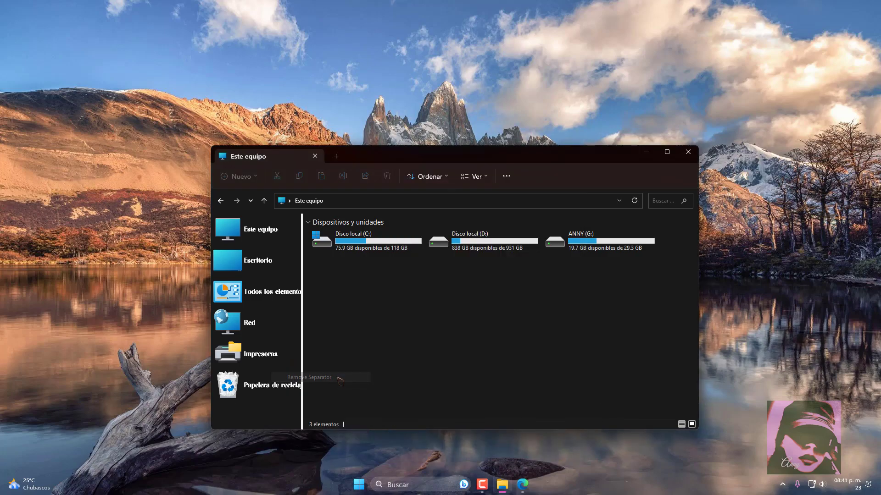
Change the separator line style to a dash-dot pattern and reduce the separator width.
{"action": "left_click", "coordinate": [498, 206]}
{"action": "left_click", "coordinate": [514, 239]}
{"action": "left_click", "coordinate": [500, 249]}
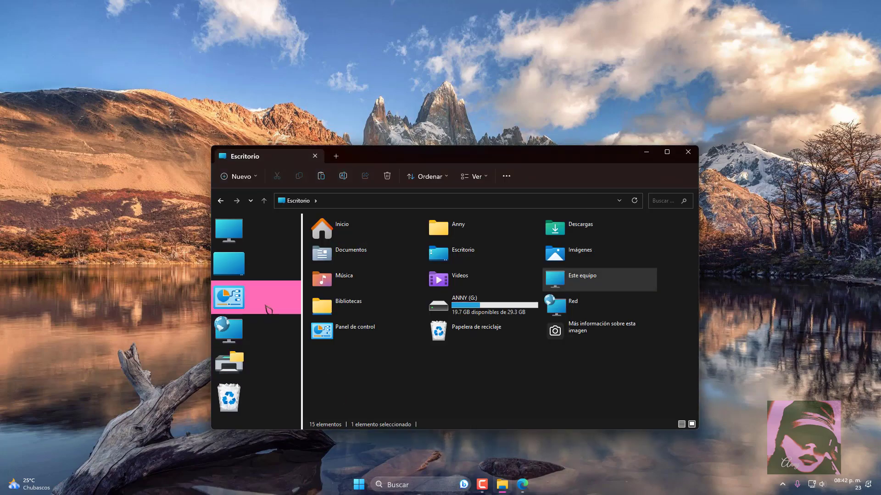
Remove the Red shortcut from the sidebar.
{"action": "right_click", "coordinate": [267, 337]}
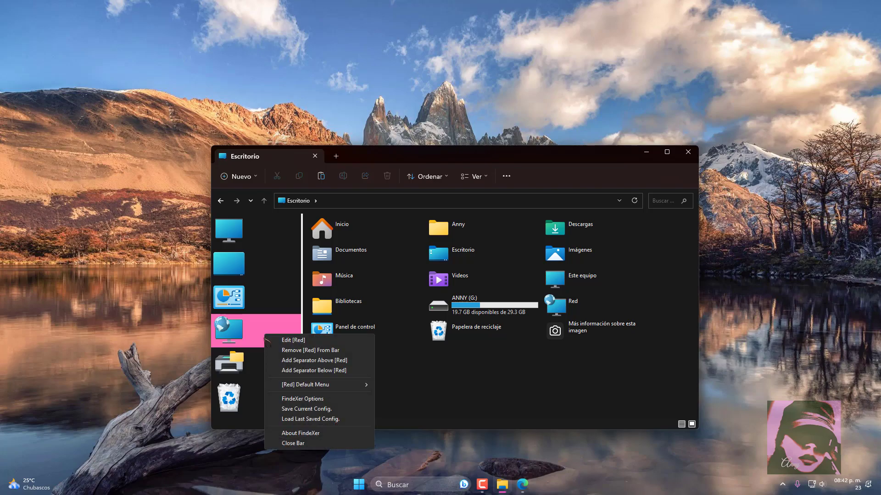
{"action": "left_click", "coordinate": [339, 351]}
Use the sidebar shortcuts to open Este equipo and the Control Panel, and return to Este equipo.
{"action": "left_click", "coordinate": [266, 229]}
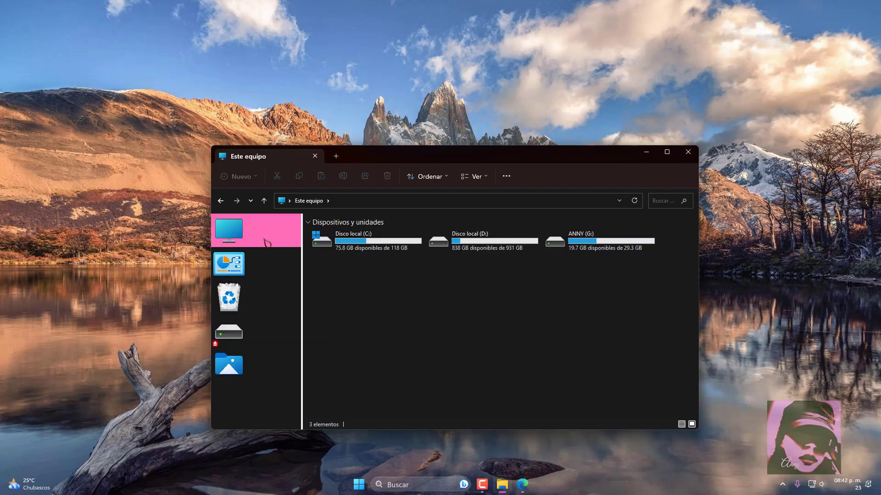
{"action": "left_click", "coordinate": [271, 268]}
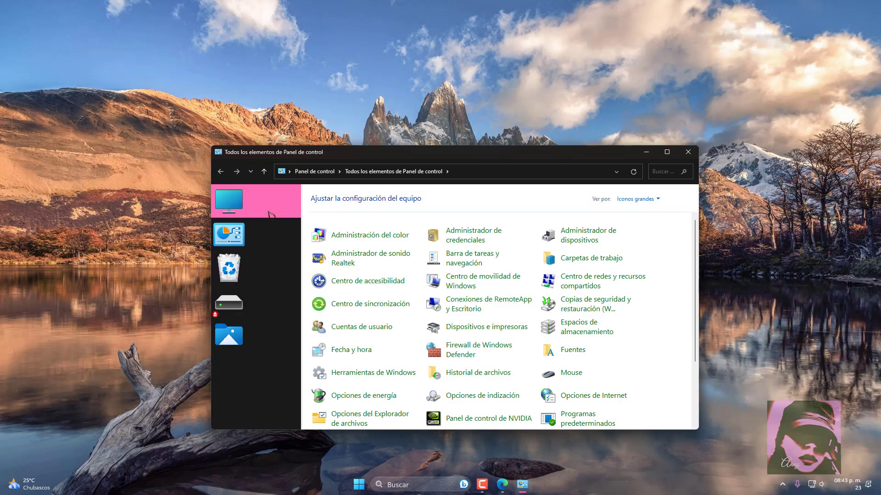
{"action": "left_click", "coordinate": [232, 199]}
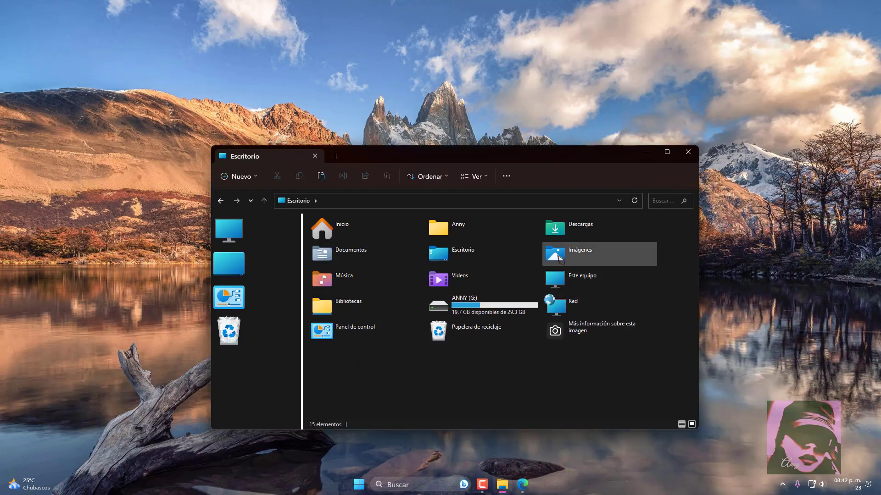
Add the Imágenes folder to the sidebar as a shortcut below the recycle bin.
{"action": "left_click_drag", "start_coordinate": [558, 258], "coordinate": [258, 393]}
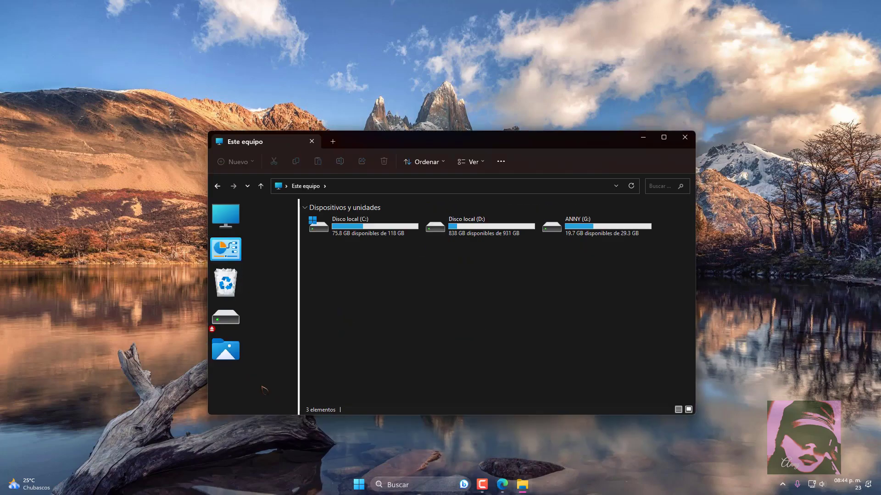
Add two separators below the Imágenes shortcut and rearrange them, placing one directly beneath Este equipo.
{"action": "right_click", "coordinate": [264, 389]}
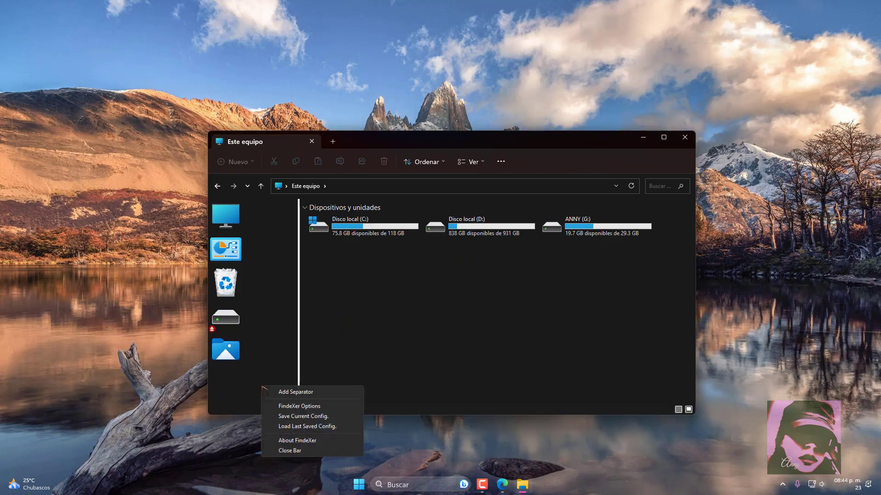
{"action": "left_click", "coordinate": [266, 392]}
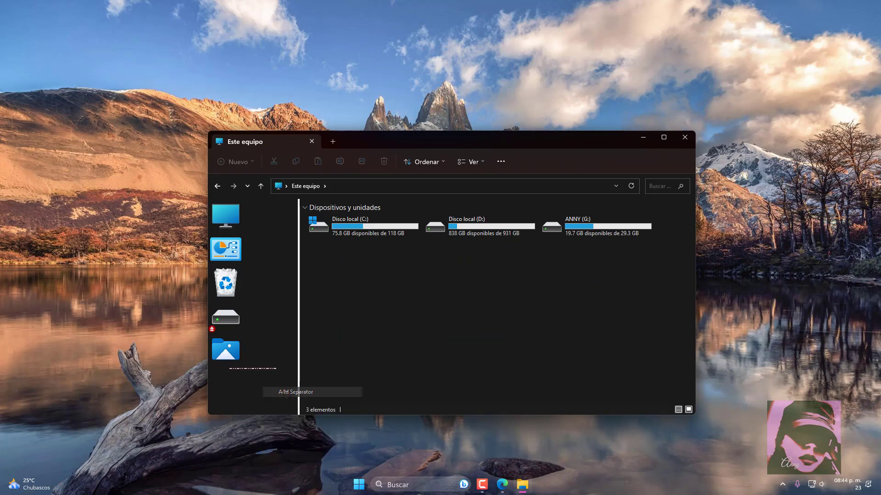
{"action": "right_click", "coordinate": [269, 392]}
{"action": "left_click", "coordinate": [284, 395]}
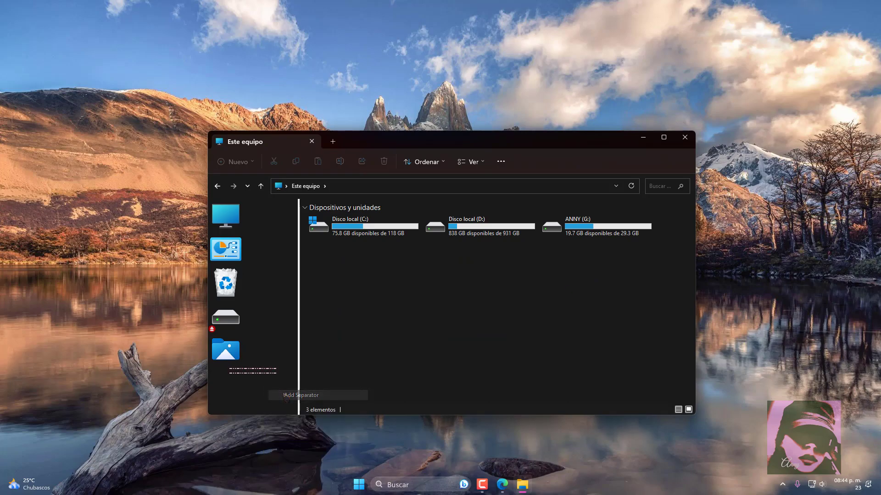
{"action": "left_click_drag", "start_coordinate": [271, 375], "coordinate": [269, 235]}
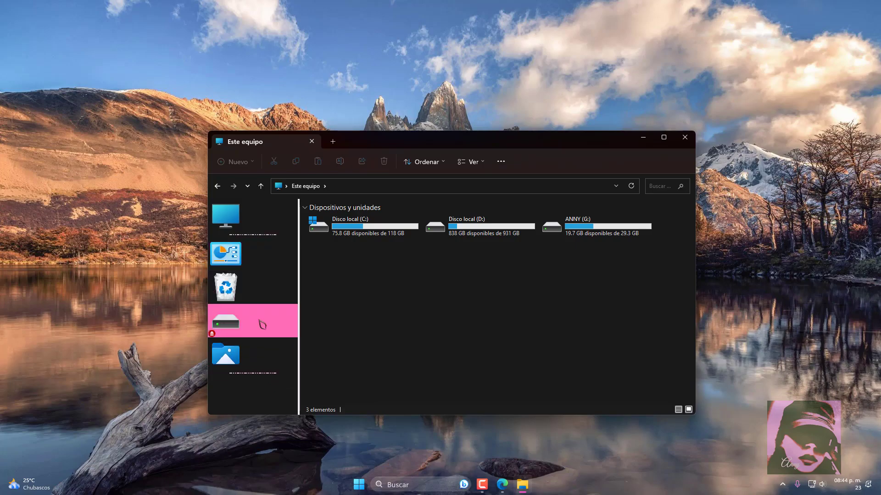
{"action": "left_click_drag", "start_coordinate": [268, 377], "coordinate": [240, 363]}
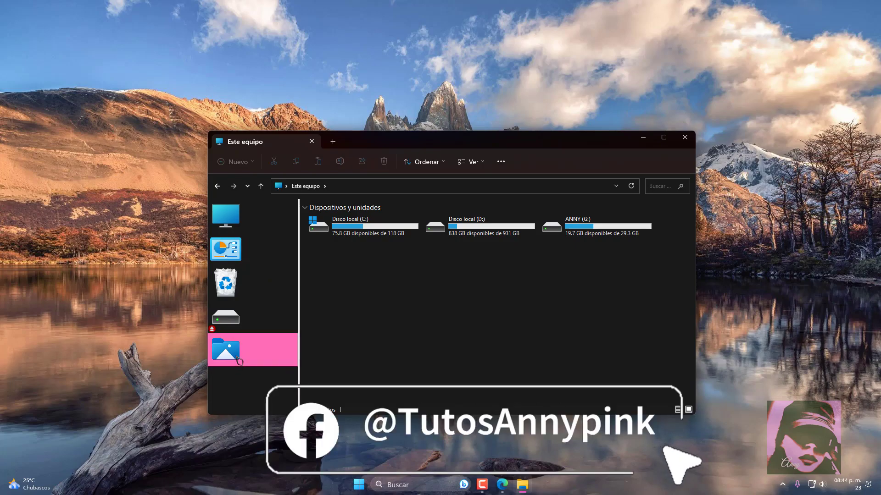
Open the Imágenes shortcut's settings for editing and enable the Use Custom Image option.
{"action": "right_click", "coordinate": [239, 360]}
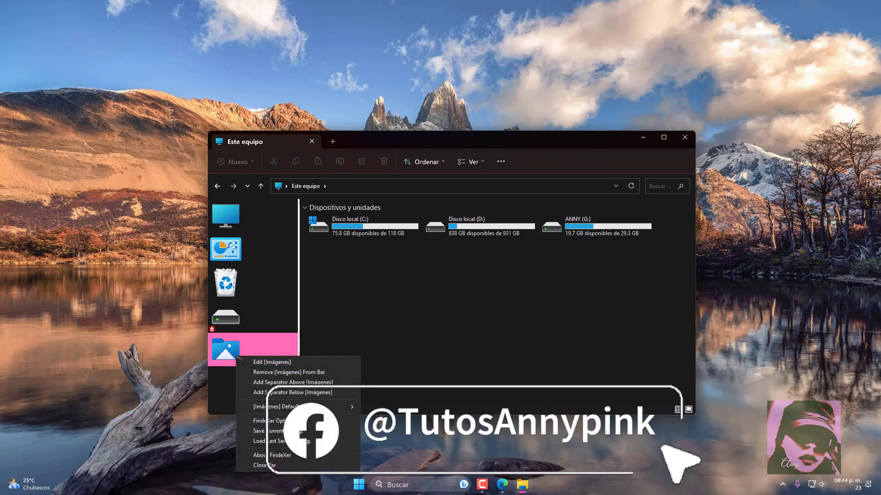
{"action": "left_click", "coordinate": [301, 364]}
{"action": "left_click_drag", "start_coordinate": [311, 145], "coordinate": [460, 165]}
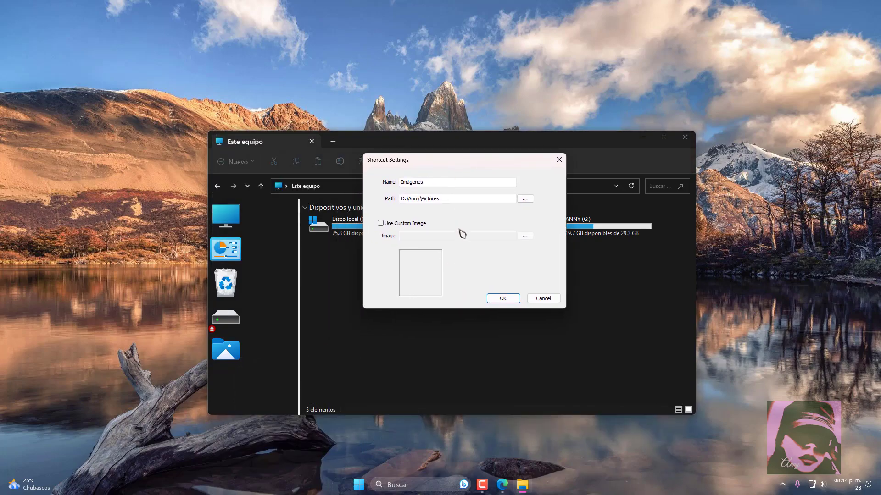
{"action": "left_click", "coordinate": [380, 223]}
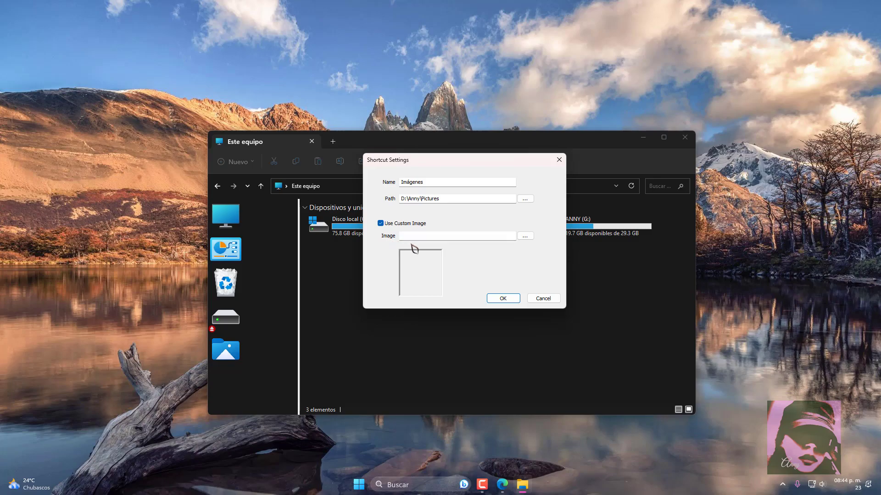
Assign the turquoise-dressed princess icon from the Iconos by Lady Pink folder to the Imágenes shortcut and confirm.
{"action": "left_click", "coordinate": [525, 236]}
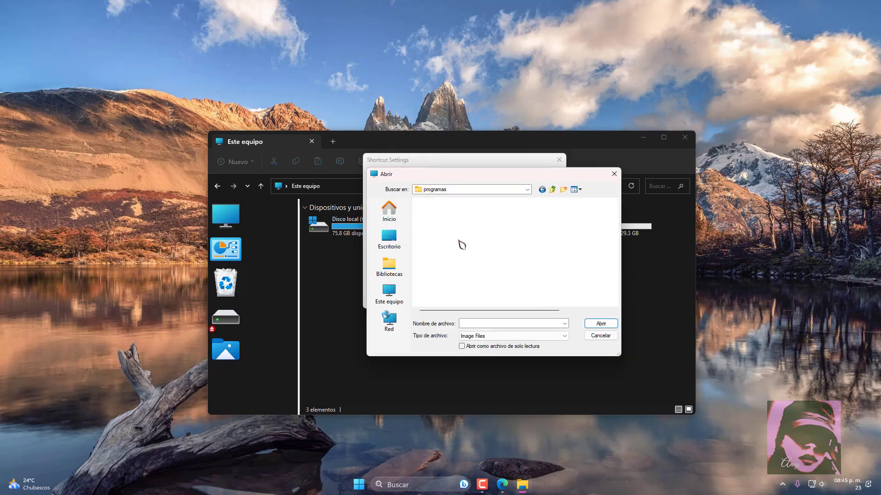
{"action": "left_click", "coordinate": [457, 215]}
{"action": "double_click", "coordinate": [456, 215]}
{"action": "double_click", "coordinate": [467, 246]}
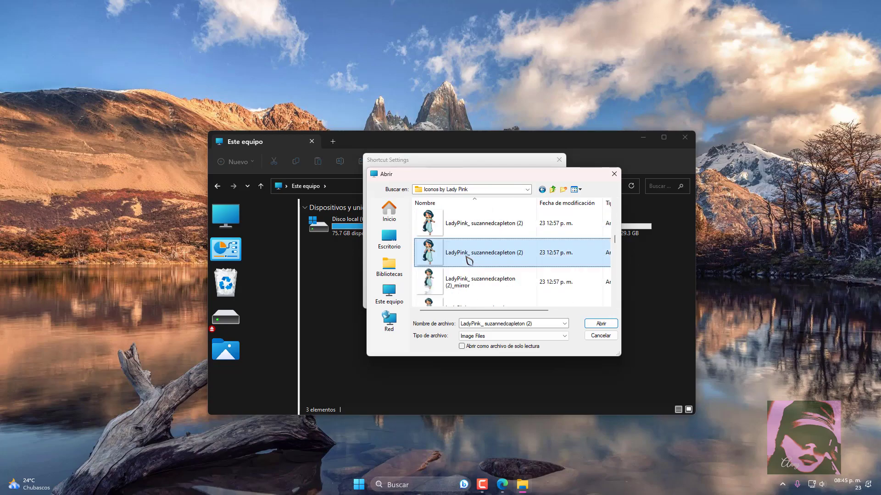
{"action": "double_click", "coordinate": [468, 252]}
{"action": "left_click", "coordinate": [503, 299]}
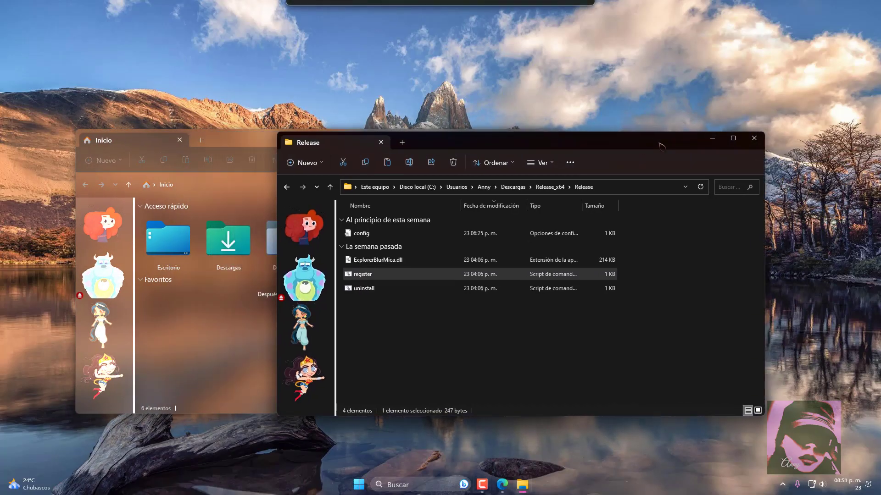
Move the Release folder window, then clear the selection in Este equipo and minimize that window.
{"action": "left_click_drag", "start_coordinate": [660, 146], "coordinate": [606, 138]}
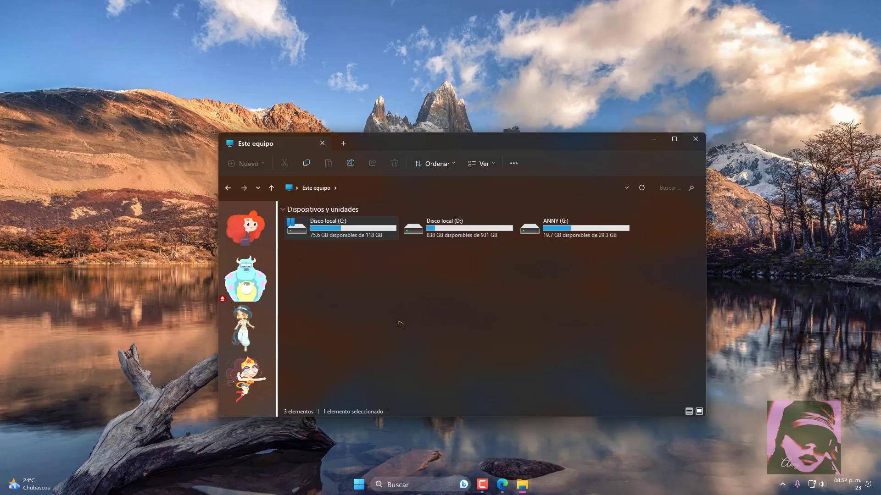
{"action": "left_click", "coordinate": [398, 324]}
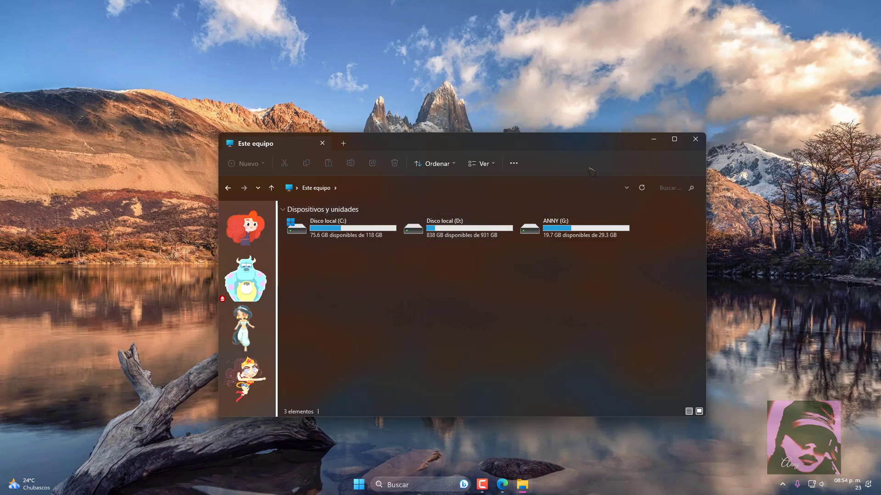
{"action": "left_click", "coordinate": [654, 140]}
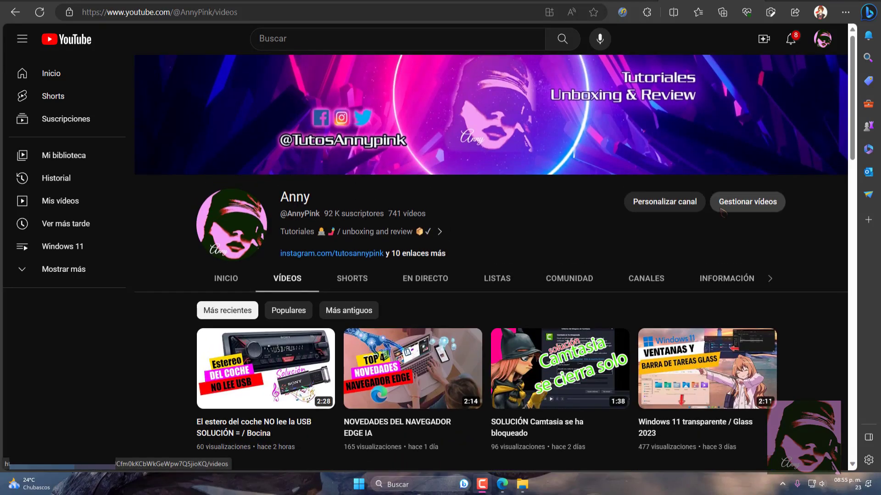
Locate the "Windows 11 transparente / Glass 2023" video in the YouTube channel's video list.
{"action": "scroll", "coordinate": [834, 238], "scroll_direction": "down", "scroll_amount": 2}
{"action": "mouse_move", "coordinate": [725, 328]}
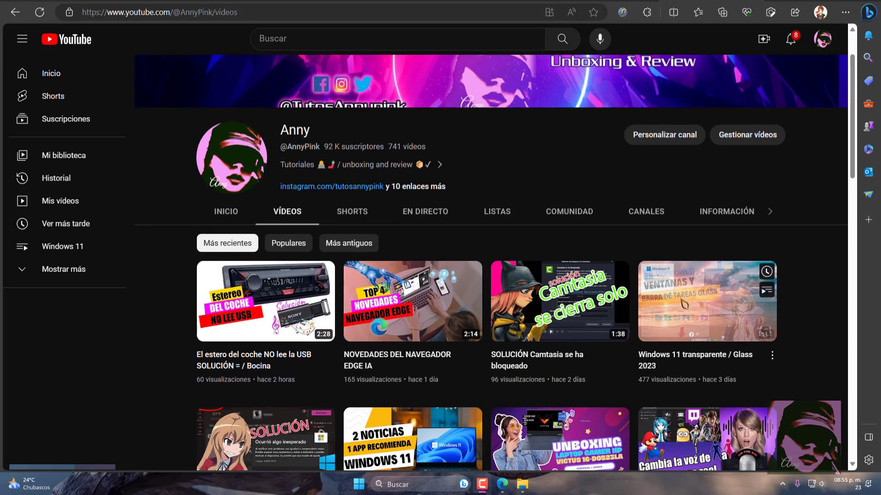